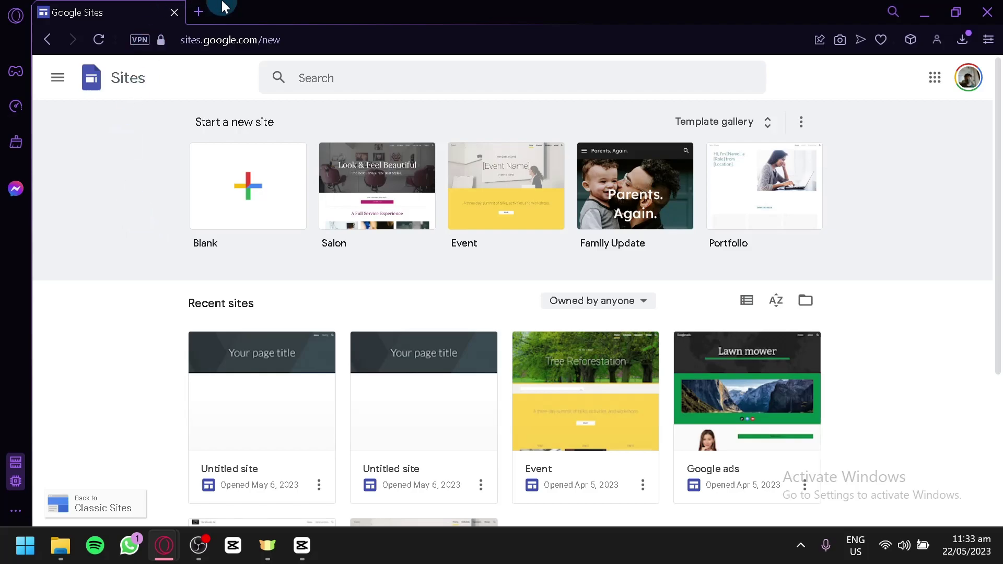
- Open Google Sites in a new tab through a web search for "google sites" and close the old Sites tab
click(207, 11)
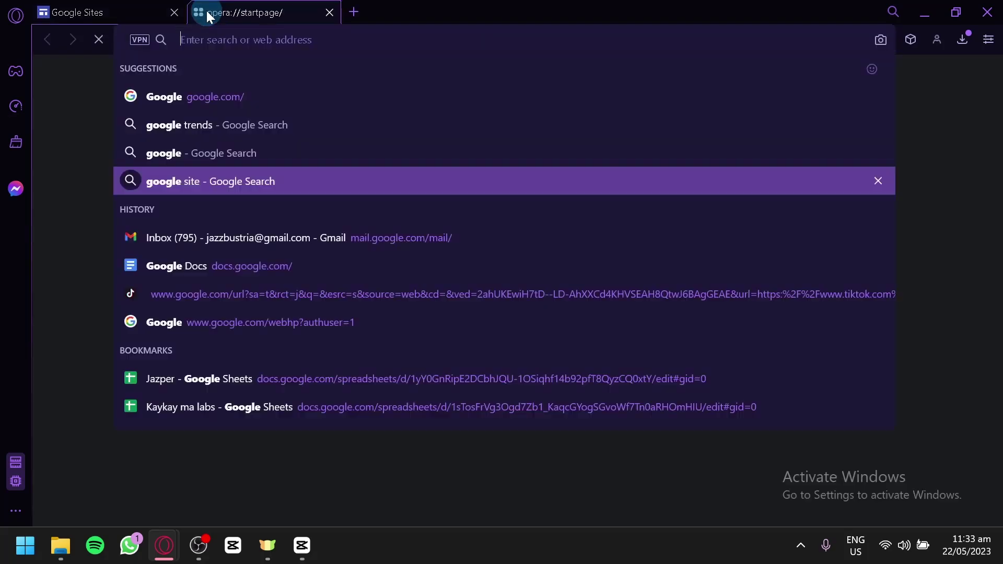
text(googl)
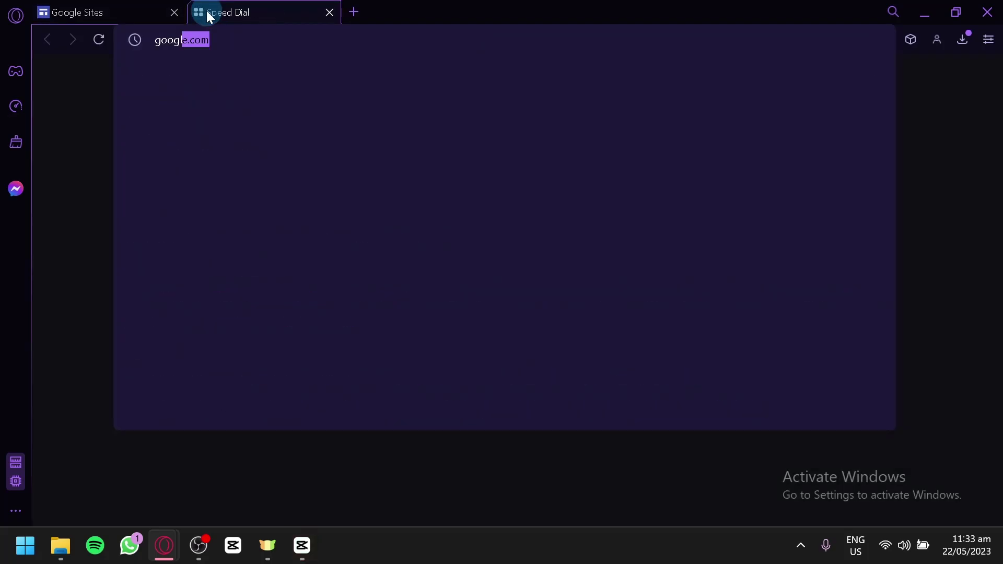
text(e sites)
key(Return)
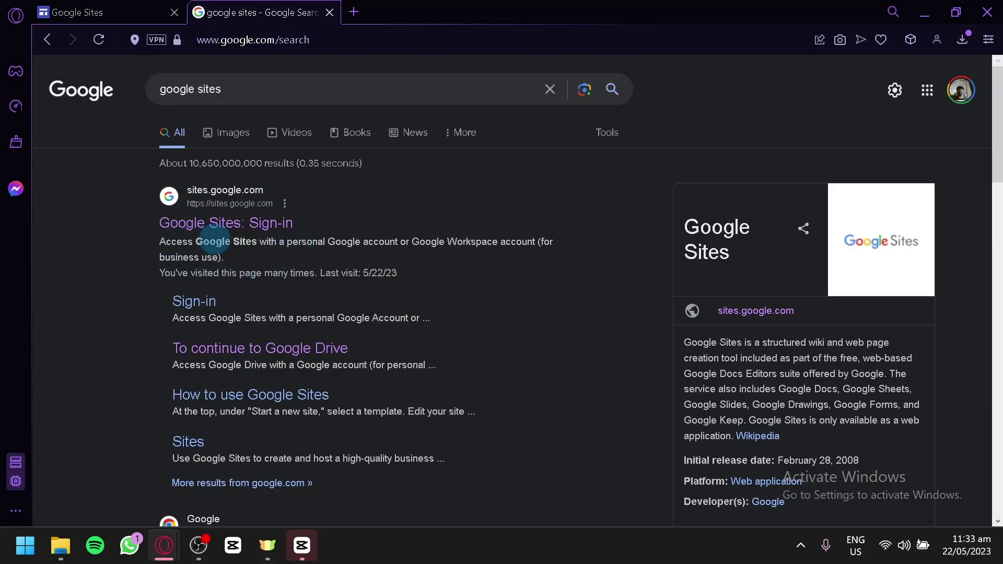
click(216, 230)
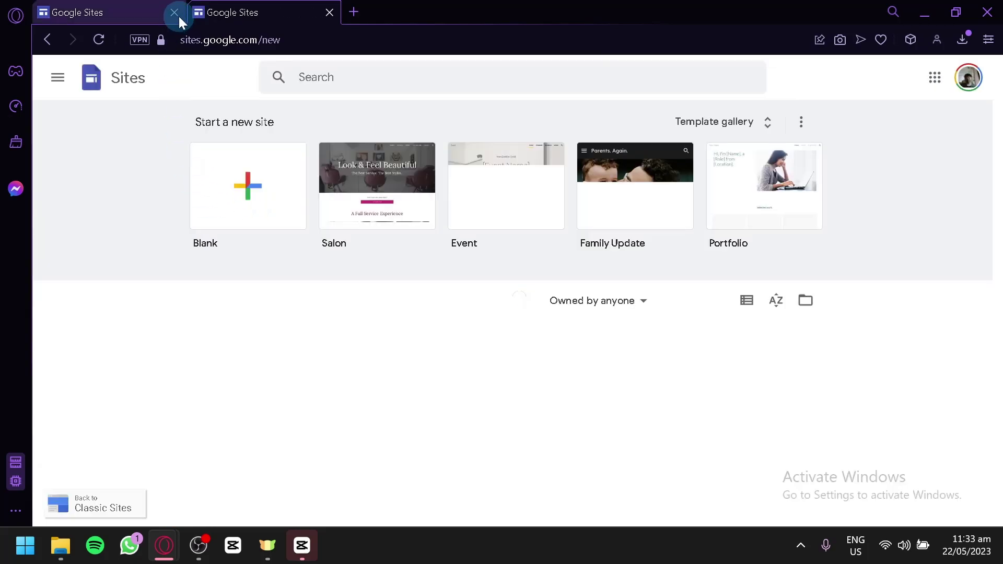
click(175, 13)
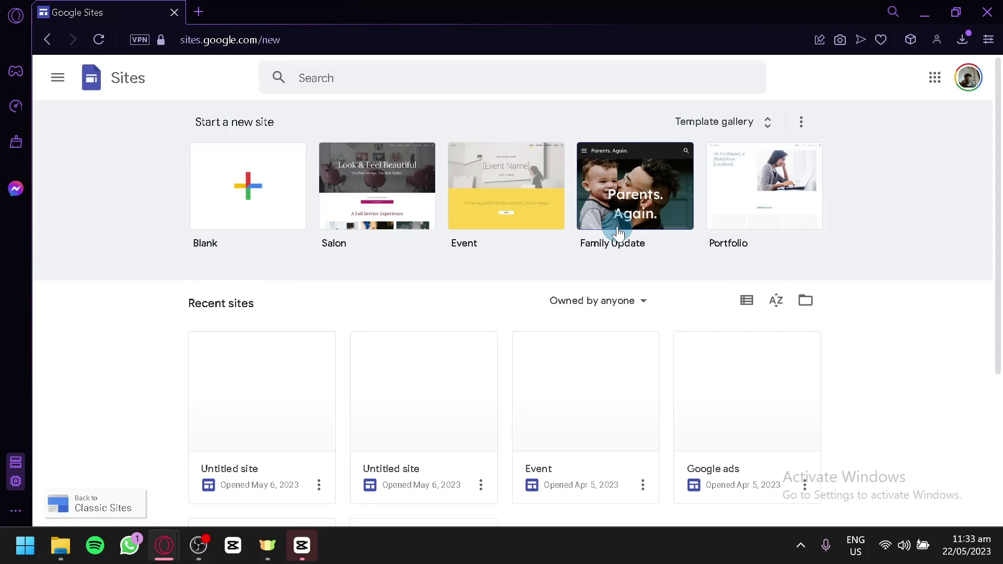
- Filter the recent sites to show only those not owned by me
scroll(460, 271, down, 2)
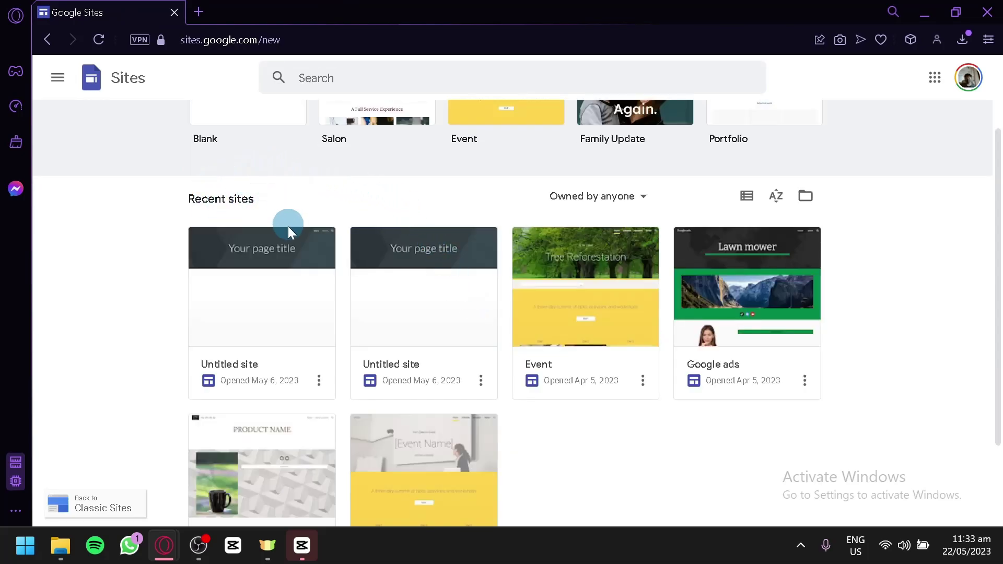
scroll(287, 227, down, 2)
scroll(581, 389, up, 4)
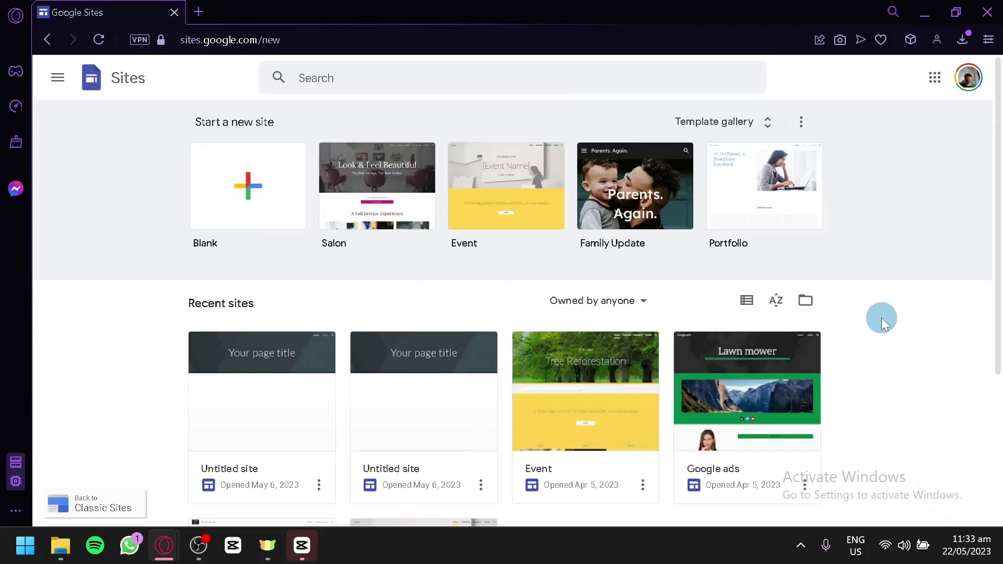
scroll(882, 318, down, 2)
click(634, 197)
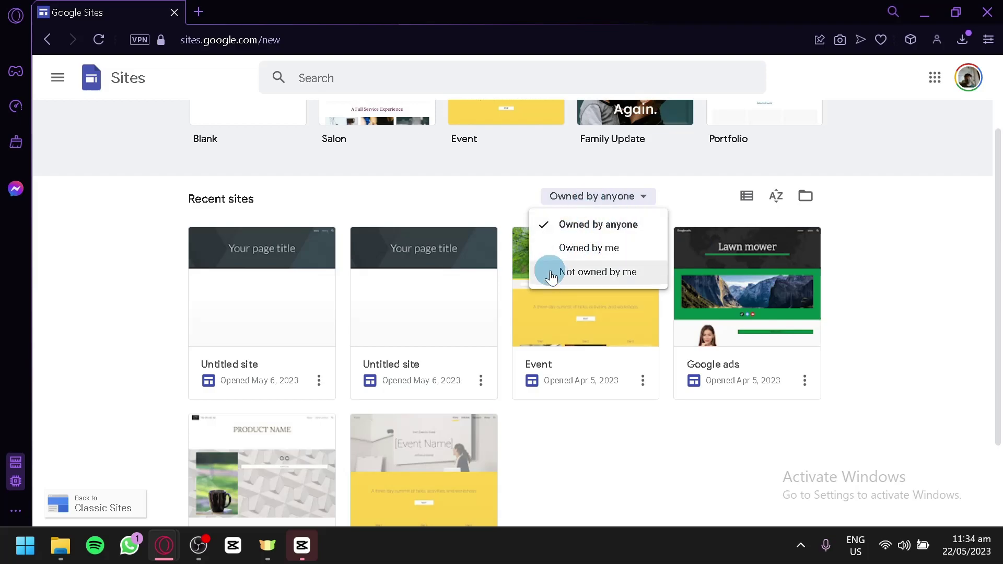
click(593, 277)
scroll(612, 287, down, 1)
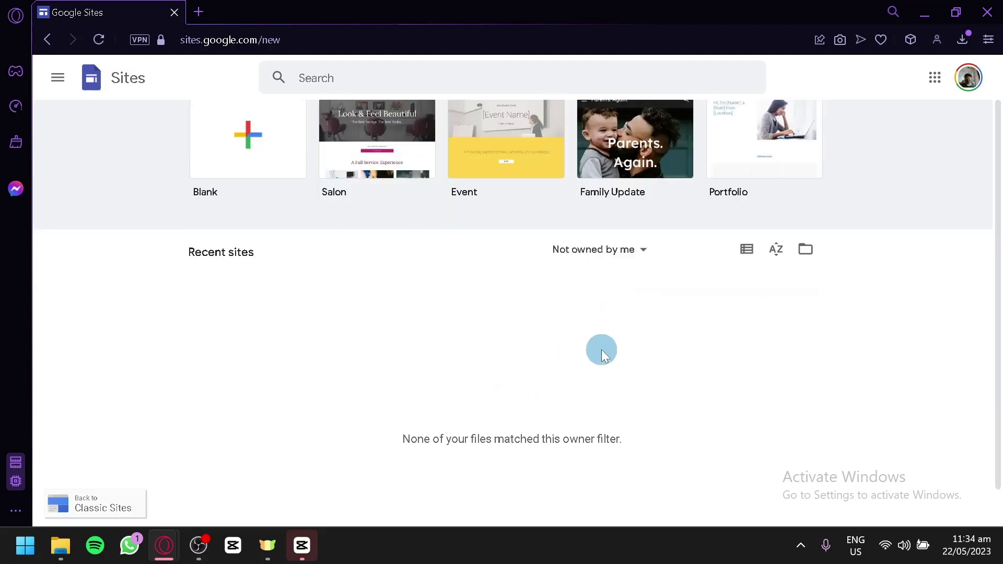
- Set the recent sites filter back to Owned by anyone and view the first untitled site's options
click(611, 251)
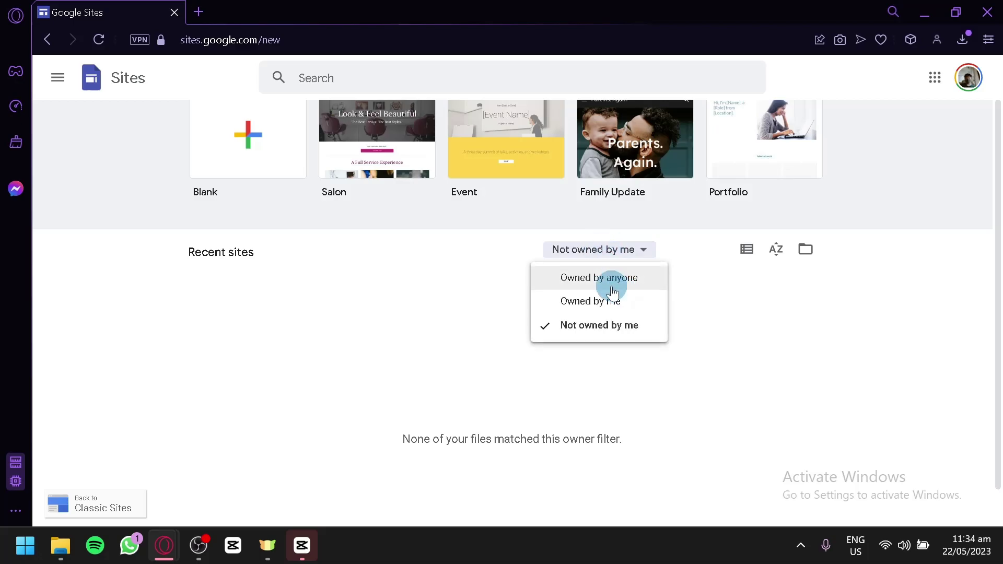
click(615, 281)
scroll(347, 345, down, 2)
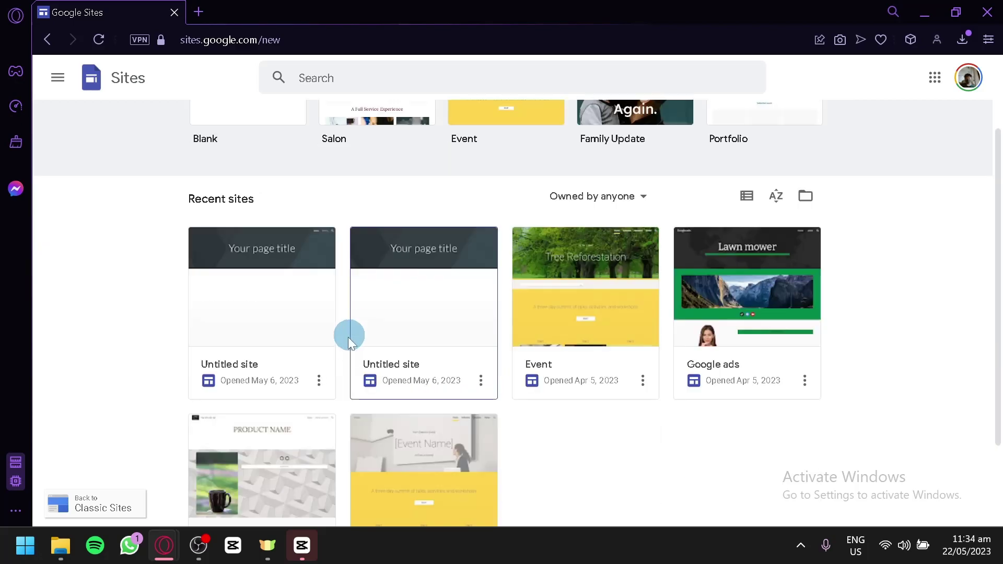
click(319, 381)
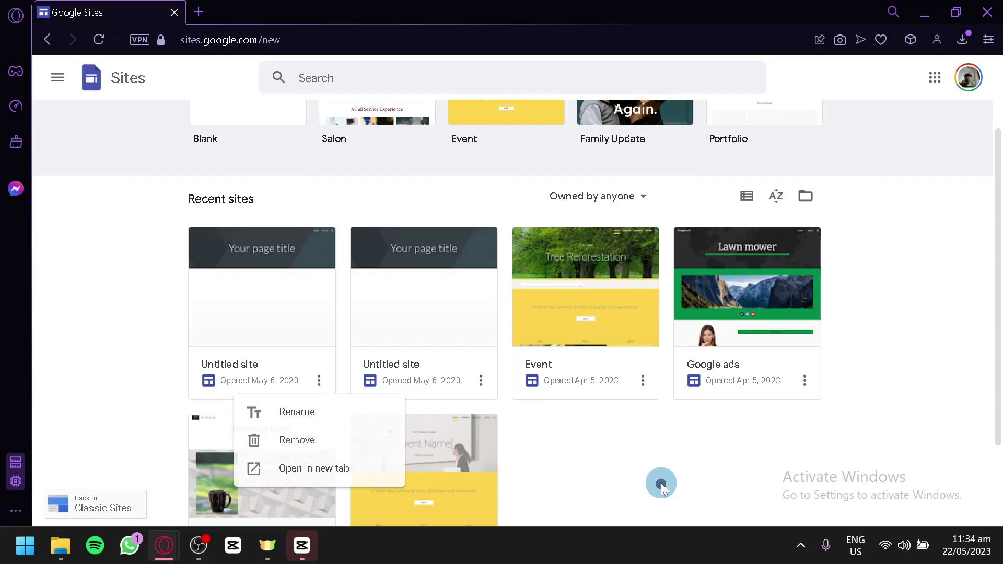
scroll(679, 460, up, 2)
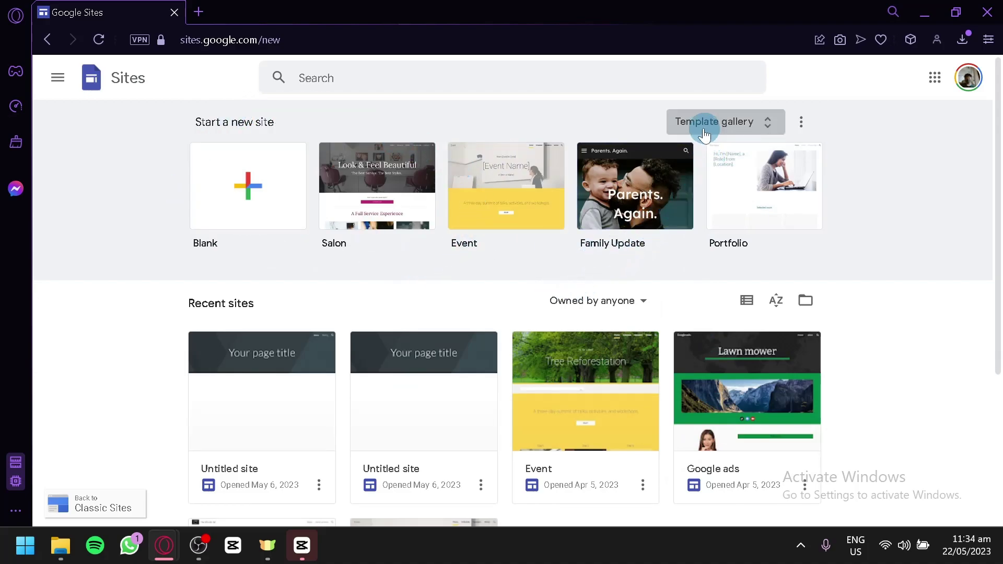
- Open the template gallery and examine the Personal, Work, Small business and Education templates
click(747, 124)
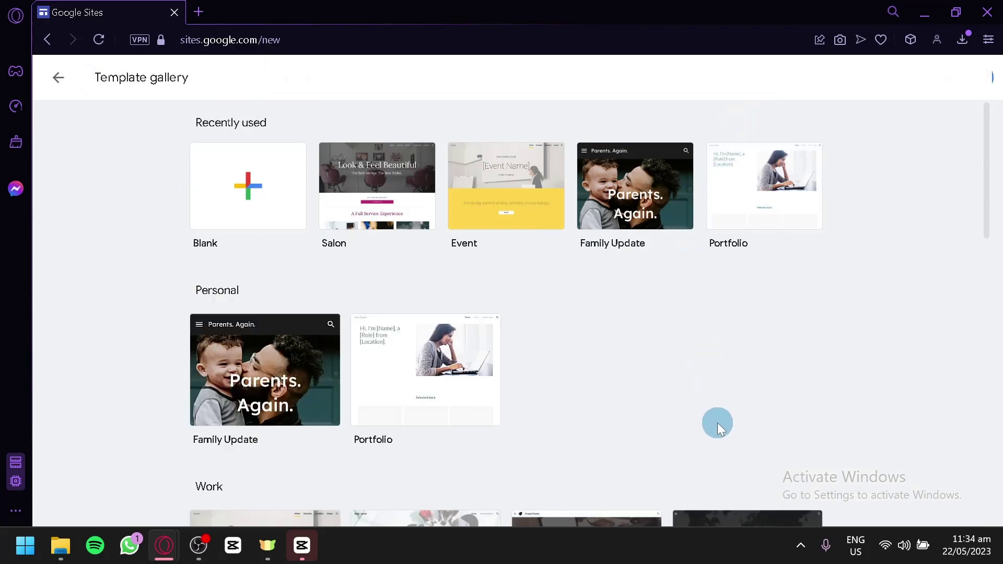
scroll(704, 385, down, 4)
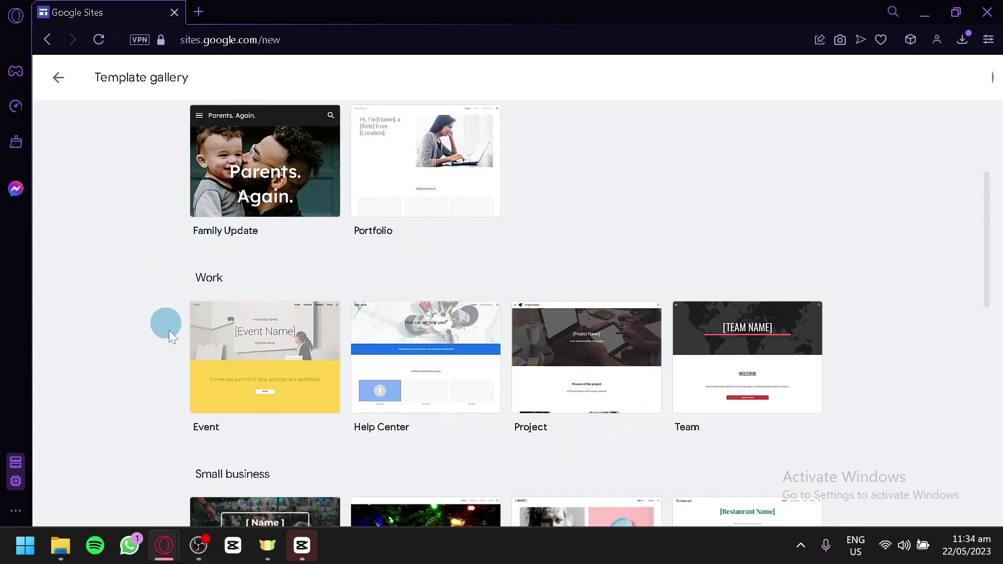
scroll(209, 342, down, 10)
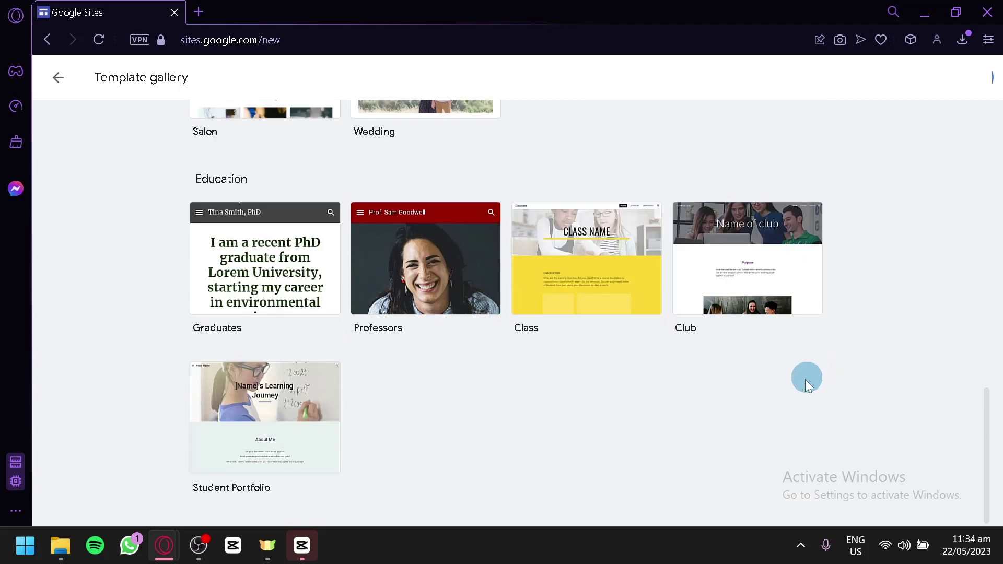
scroll(872, 414, up, 10)
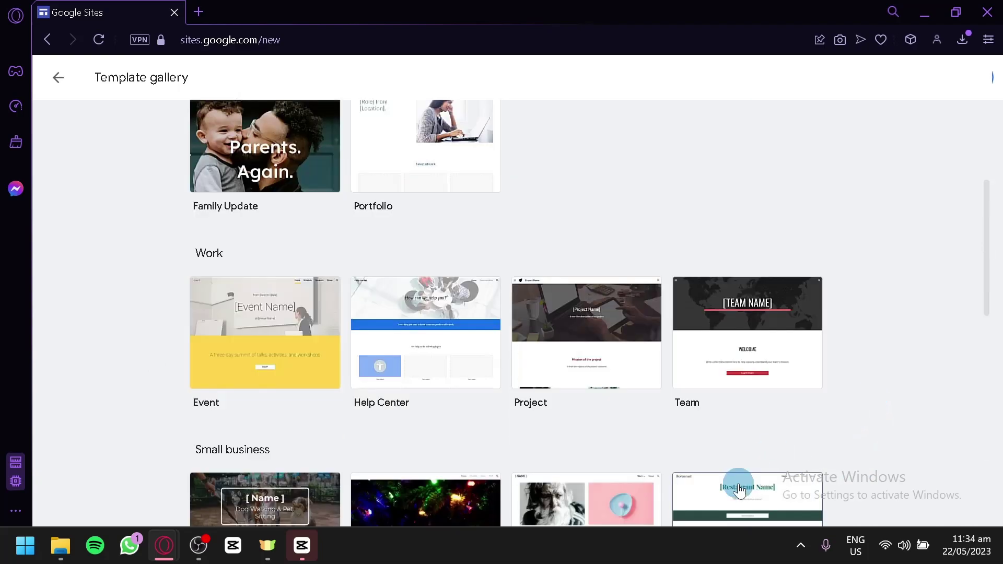
scroll(695, 324, up, 2)
scroll(708, 324, down, 2)
right_click(708, 324)
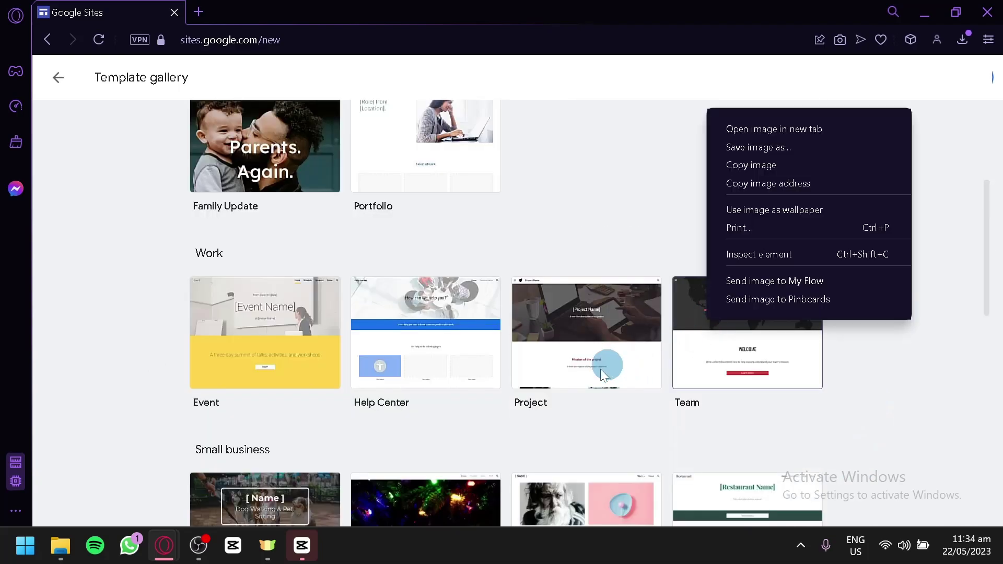
scroll(695, 418, down, 4)
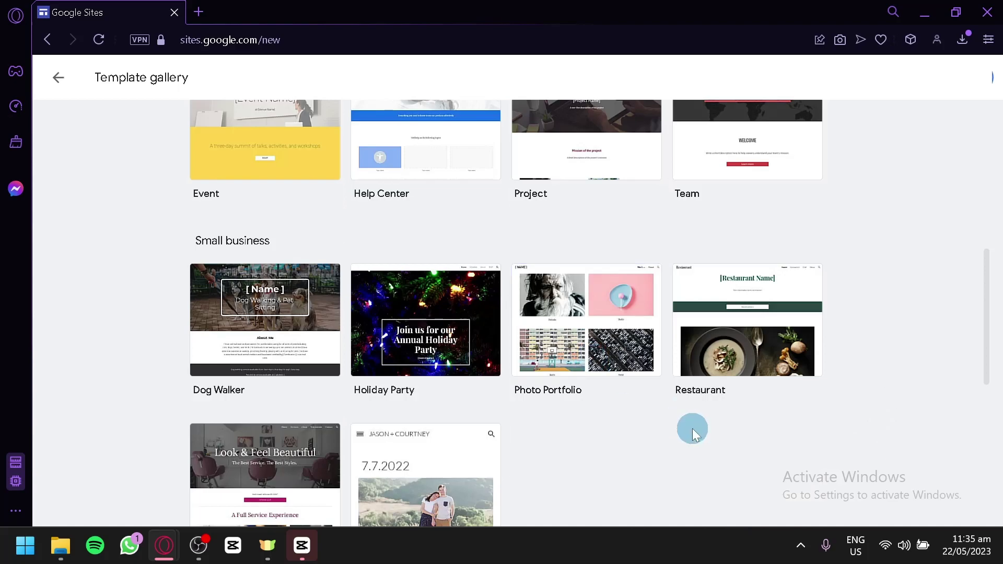
scroll(692, 428, down, 4)
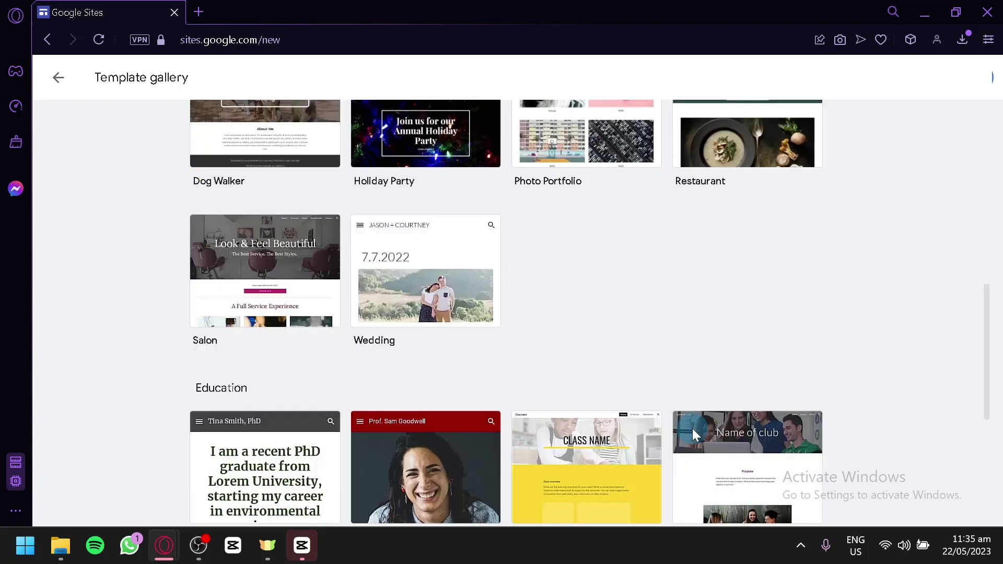
scroll(691, 433, down, 2)
scroll(705, 410, up, 6)
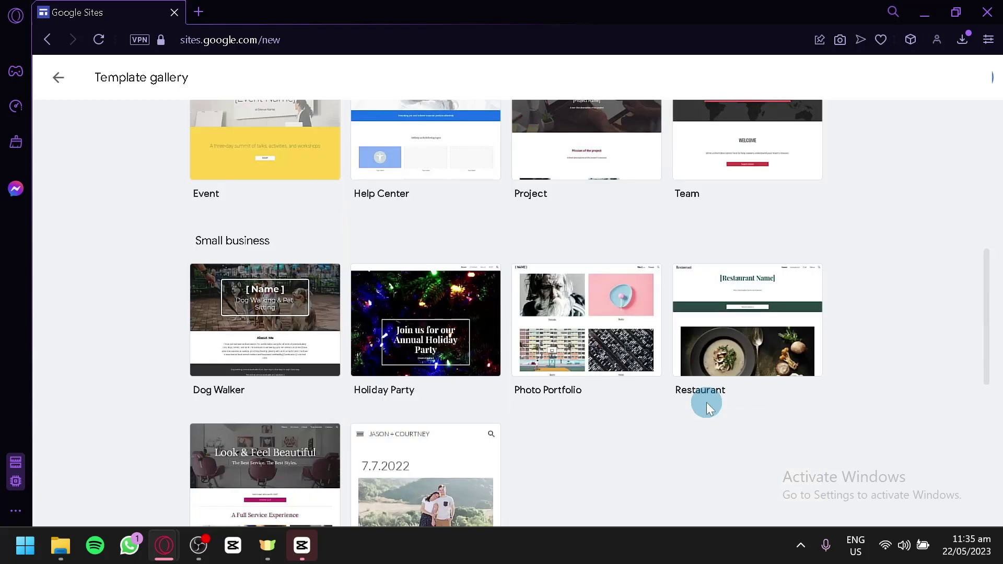
scroll(707, 402, up, 4)
scroll(864, 385, up, 2)
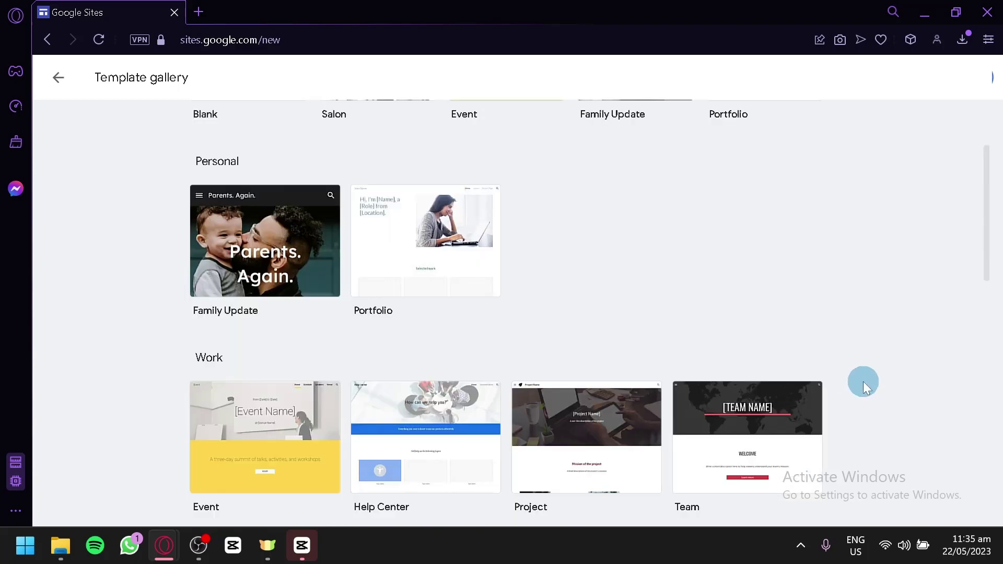
scroll(560, 263, down, 2)
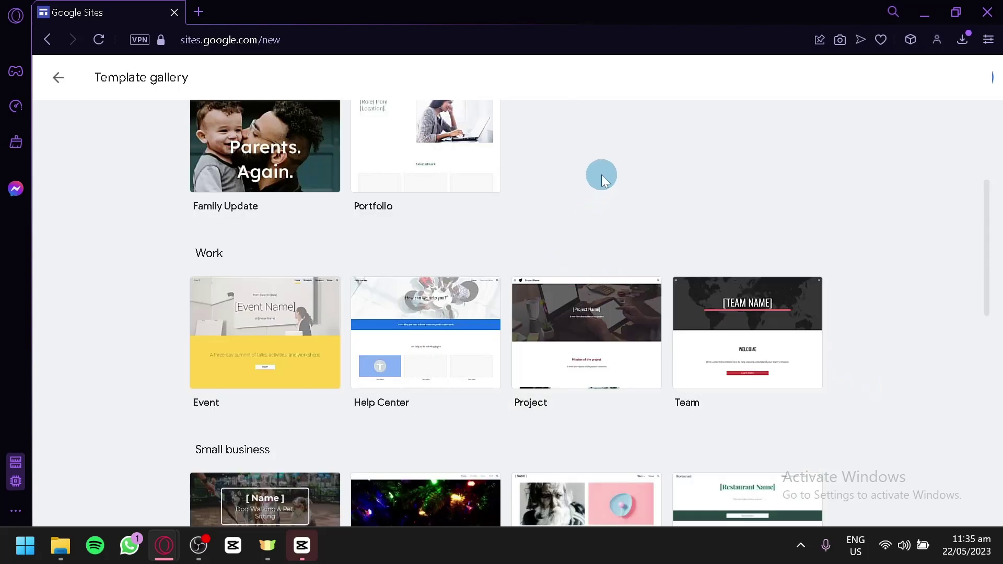
scroll(601, 174, down, 4)
scroll(629, 246, down, 4)
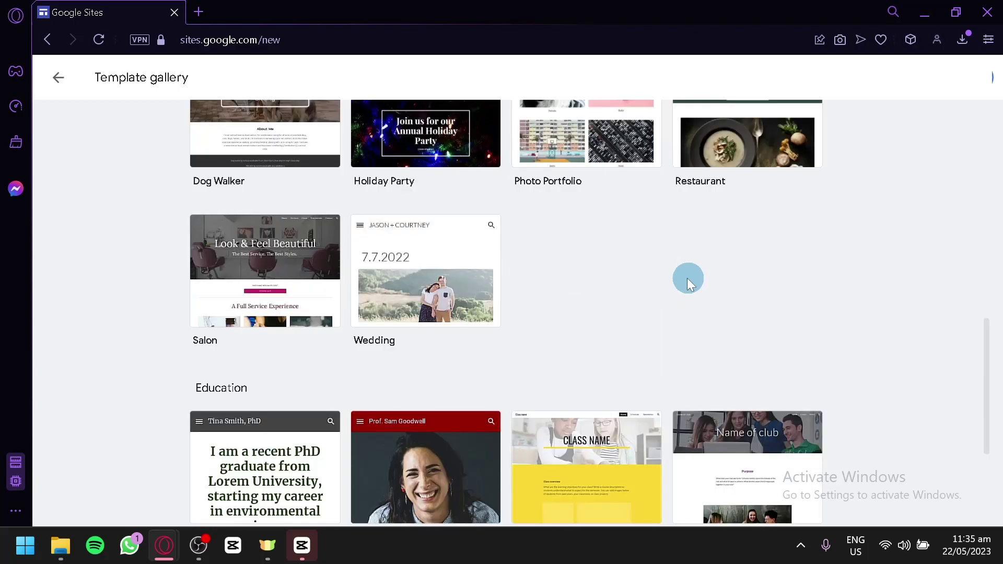
scroll(701, 267, down, 2)
scroll(722, 241, up, 10)
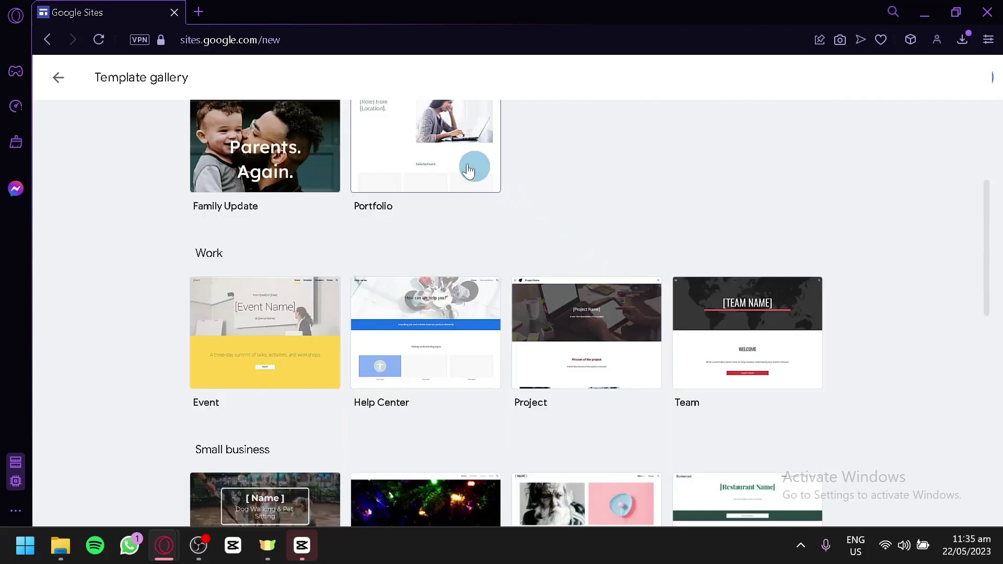
- Open the Portfolio template's thumbnail image in a new tab
right_click(400, 133)
click(437, 153)
scroll(357, 89, up, 2)
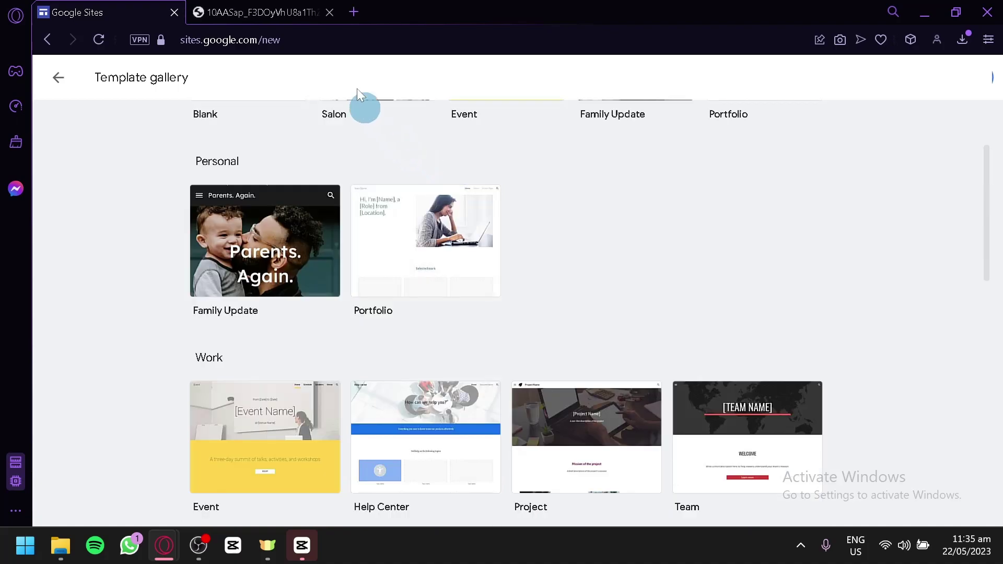
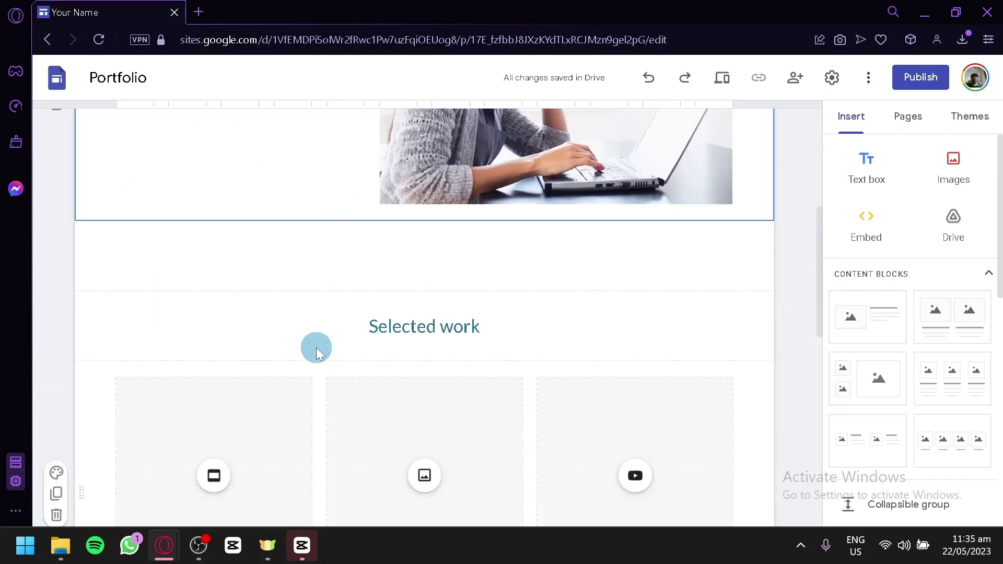
- Examine the Portfolio site's home page, from the site name and header through the selected work to the contact section
click(172, 125)
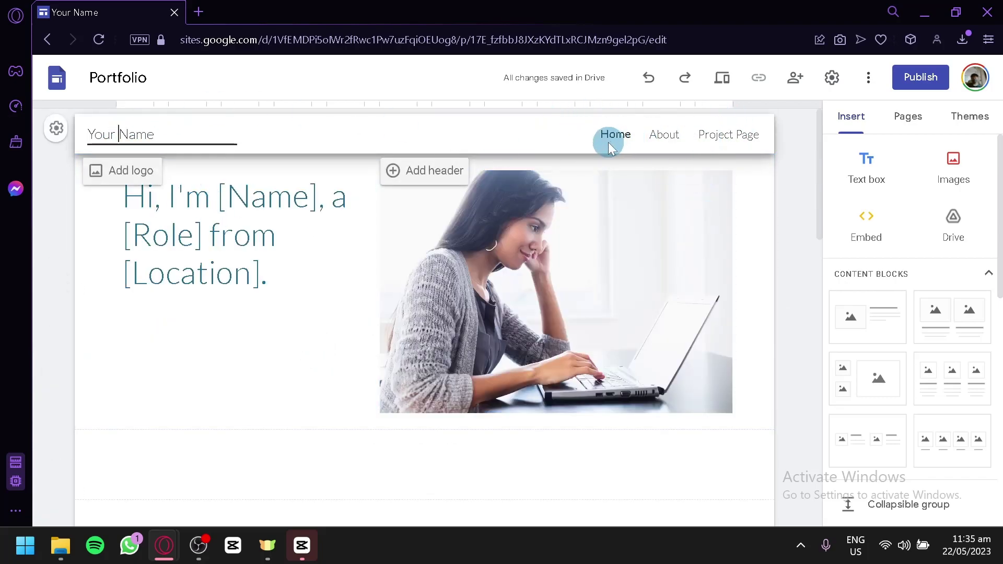
scroll(744, 152, down, 4)
scroll(366, 262, down, 2)
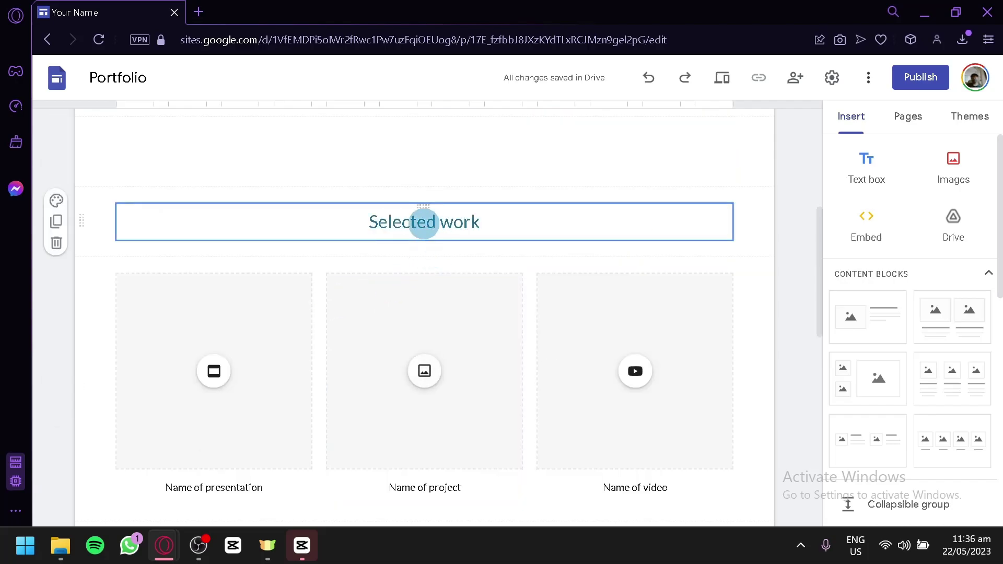
scroll(424, 222, down, 2)
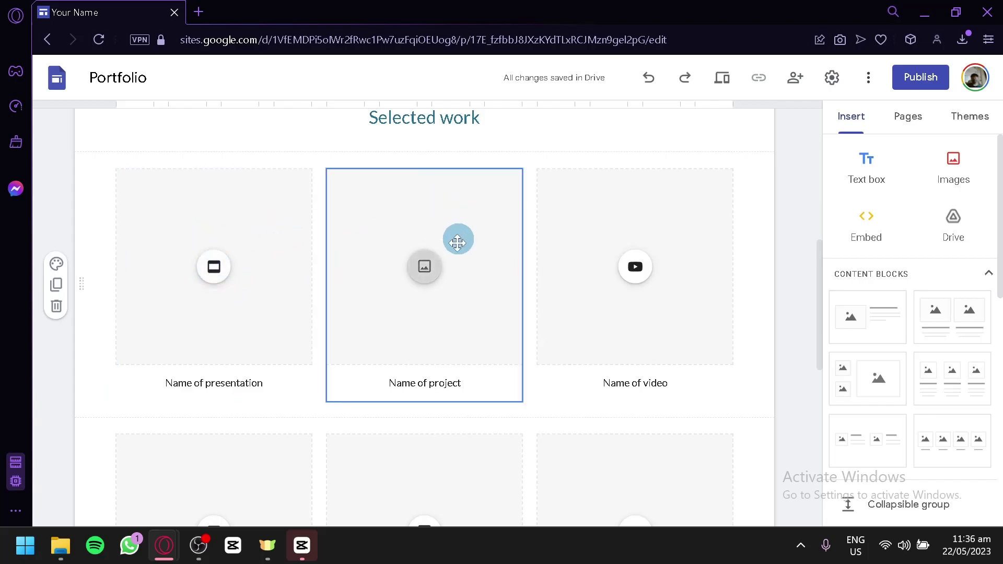
scroll(644, 287, down, 2)
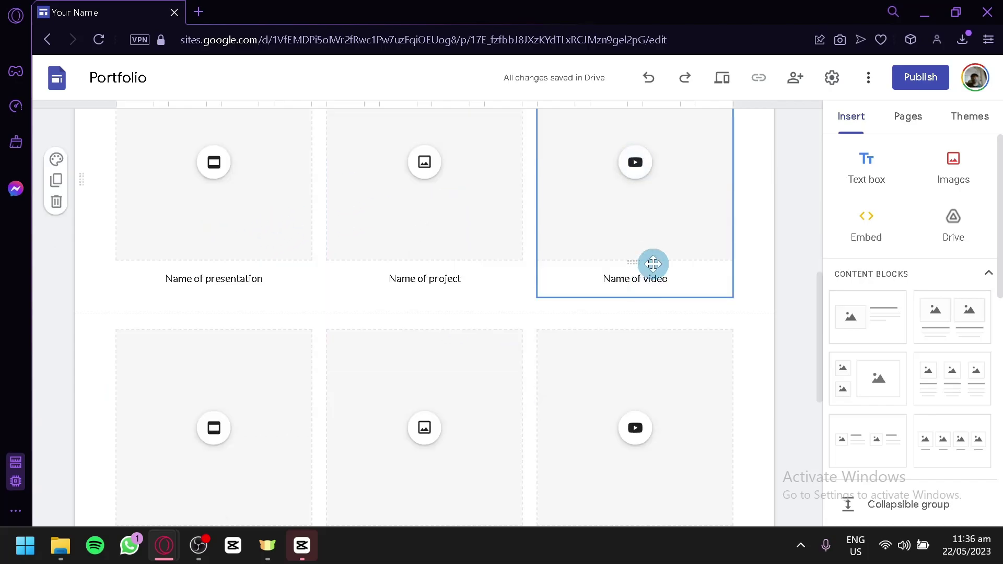
scroll(652, 264, down, 4)
scroll(619, 255, up, 2)
scroll(523, 230, up, 2)
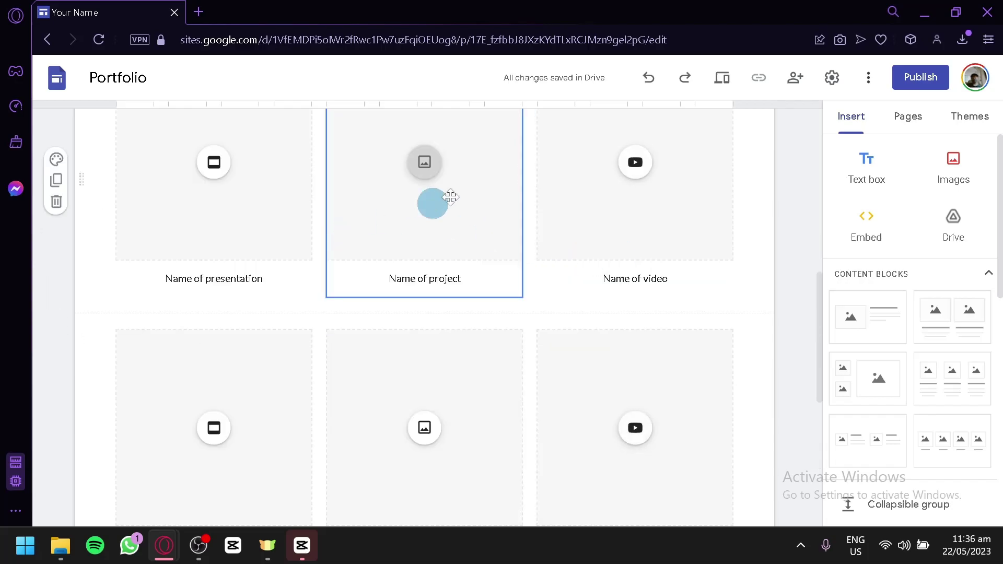
scroll(497, 212, down, 4)
scroll(544, 233, down, 2)
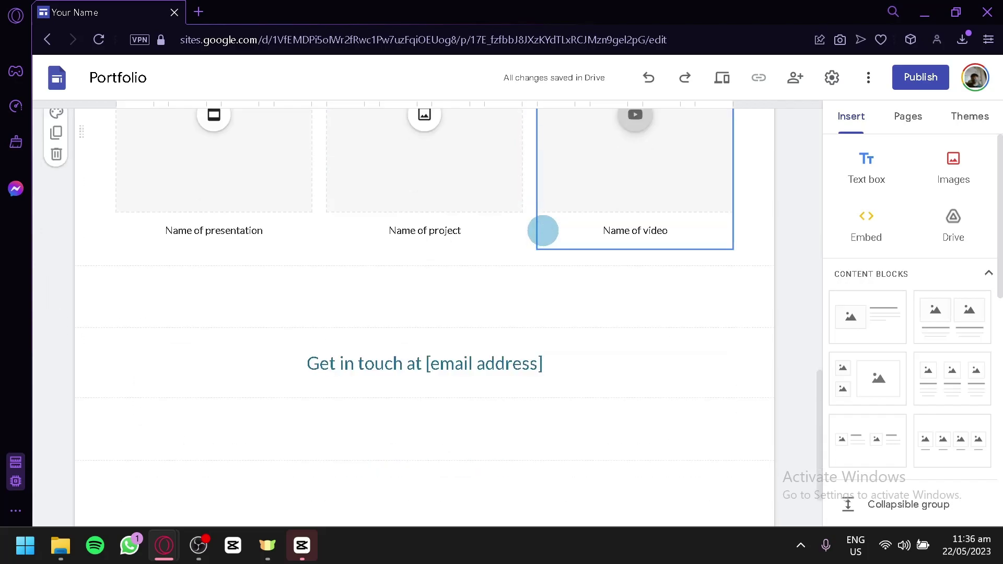
scroll(298, 306, down, 2)
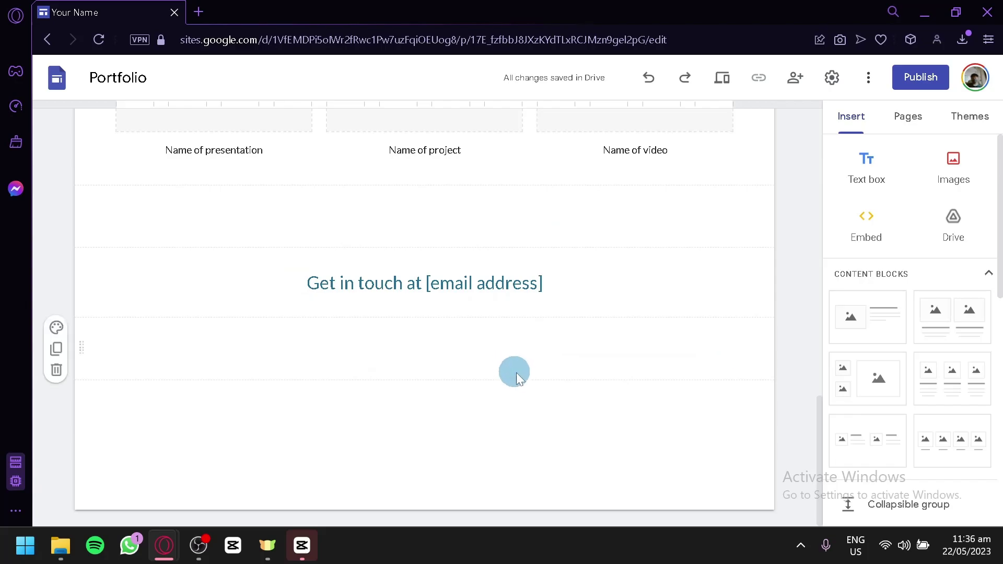
scroll(551, 428, up, 15)
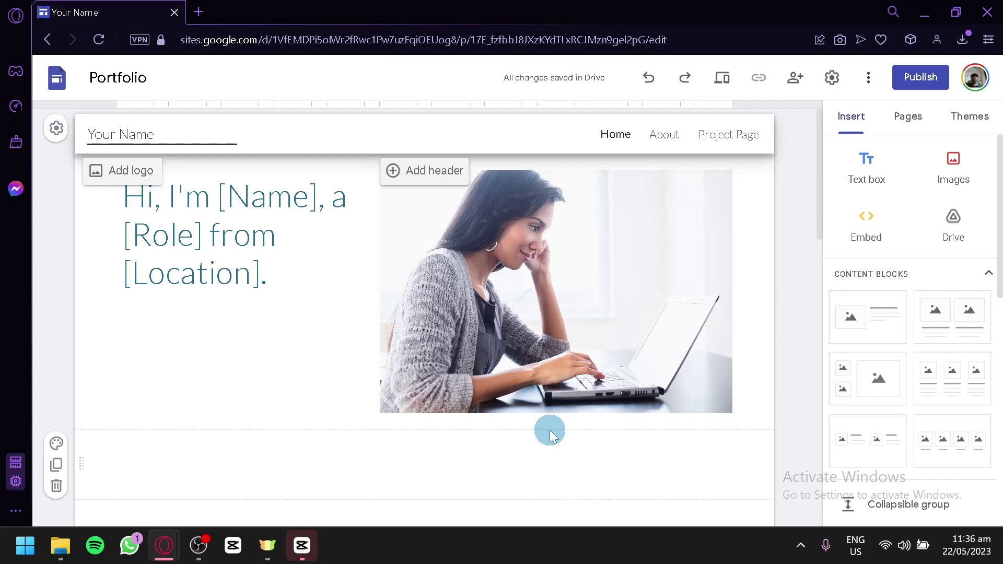
scroll(627, 390, down, 5)
scroll(648, 376, up, 5)
click(657, 353)
click(329, 260)
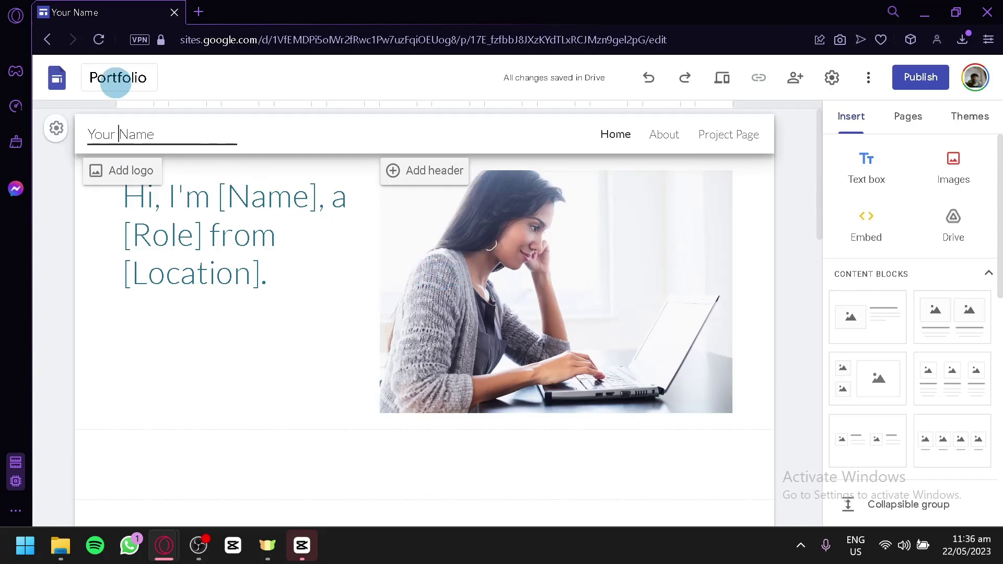
- Leave the Portfolio site for the Sites home page and create a new blank site
click(50, 85)
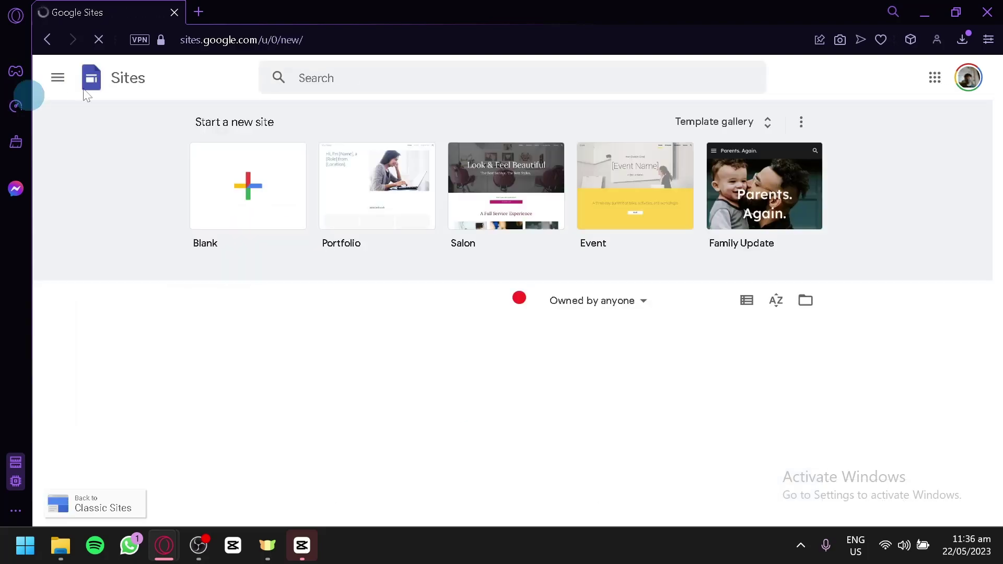
click(294, 186)
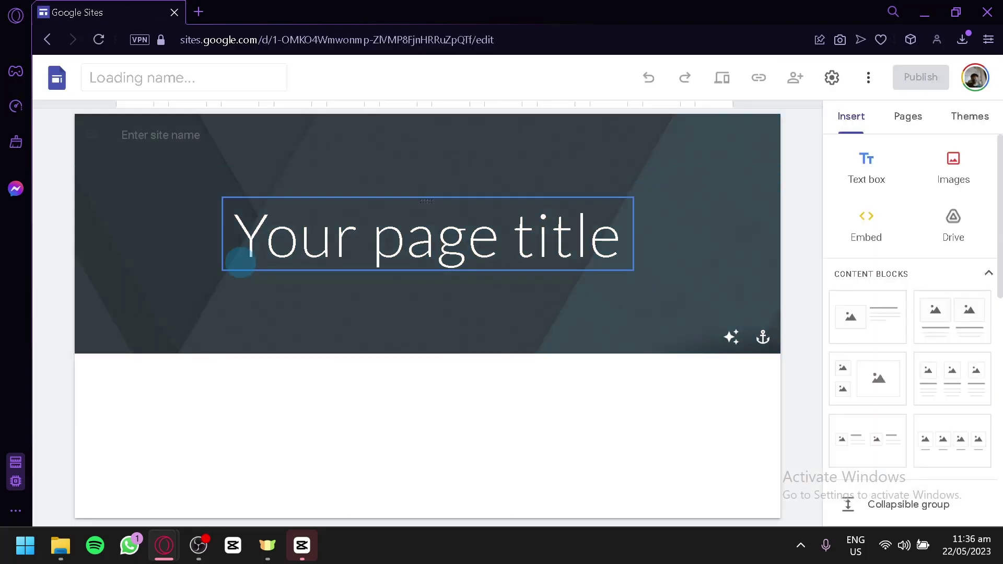
click(241, 256)
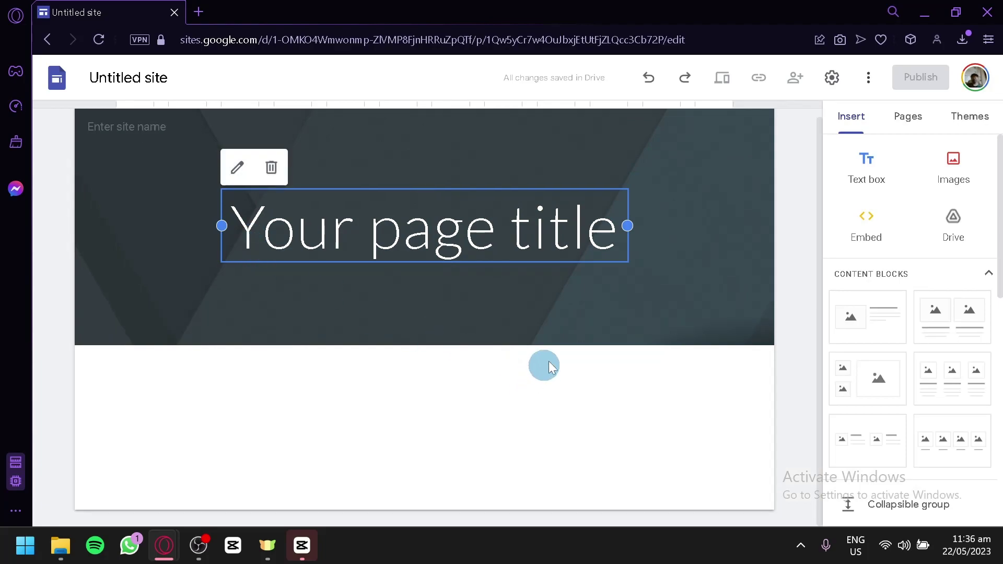
click(620, 323)
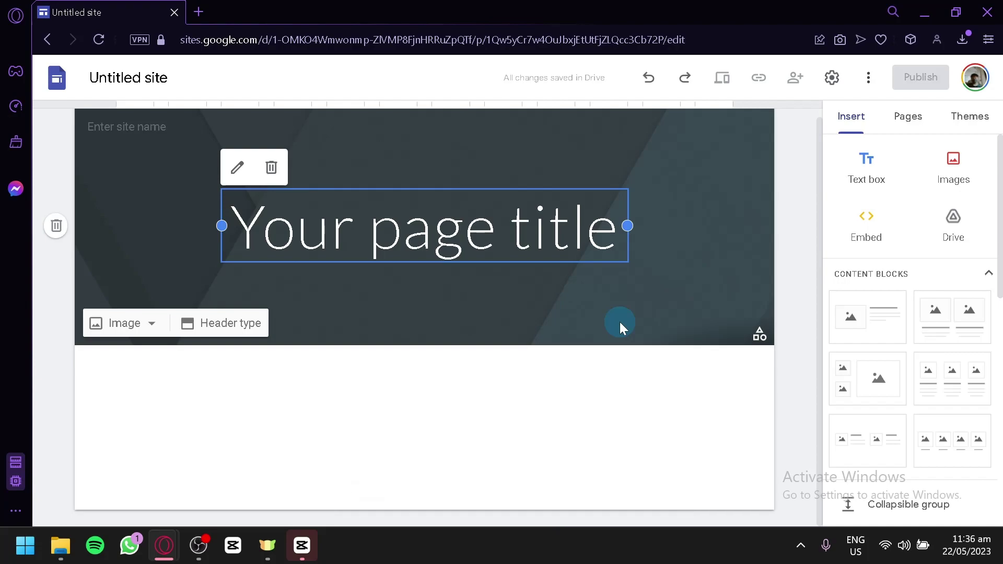
- Insert the content block with three image columns, each with a heading and text, below the page header
scroll(914, 212, down, 10)
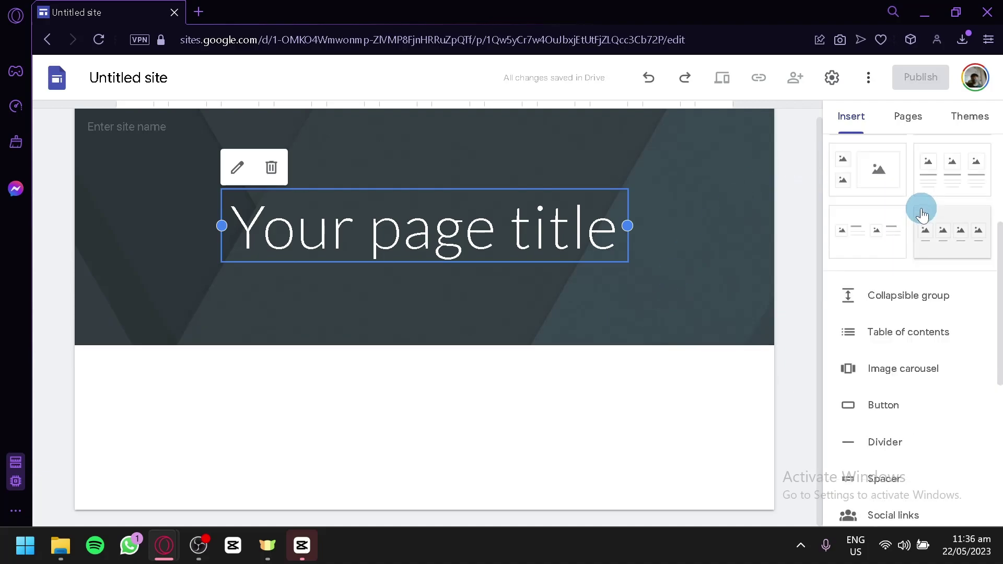
scroll(959, 219, up, 10)
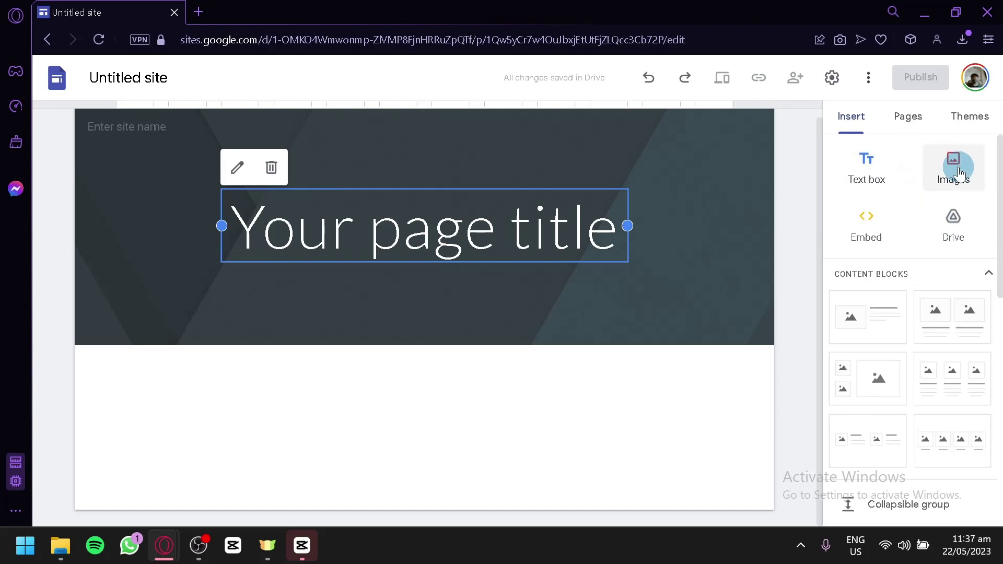
scroll(941, 223, down, 2)
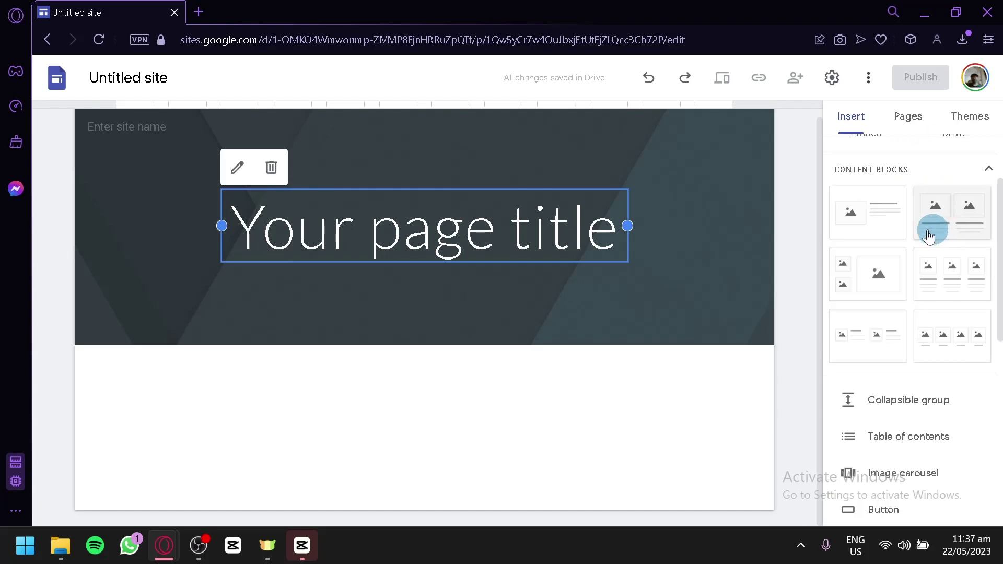
click(929, 287)
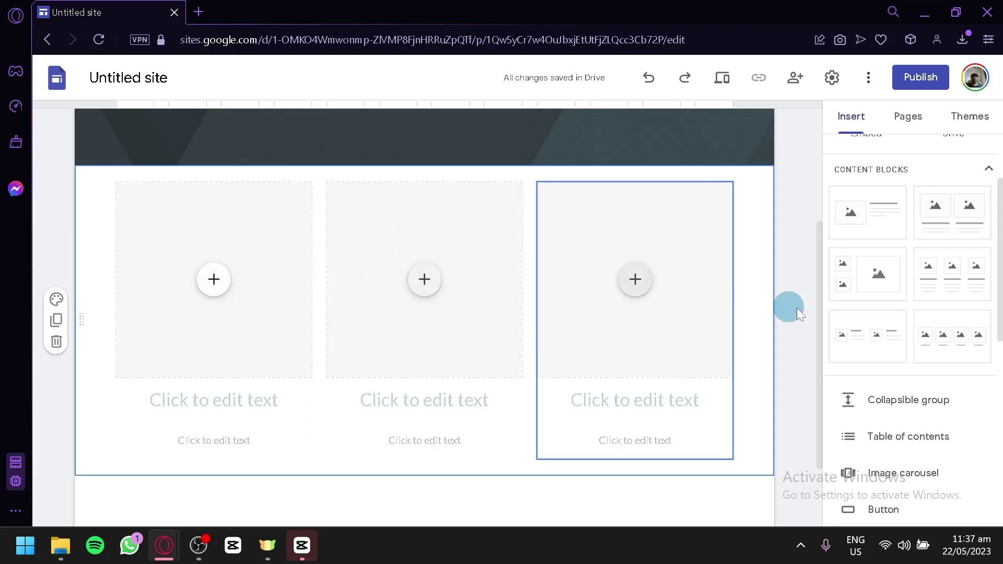
- Delete the three-column content section from below the page header
scroll(298, 515, down, 2)
scroll(540, 330, up, 5)
scroll(394, 275, down, 2)
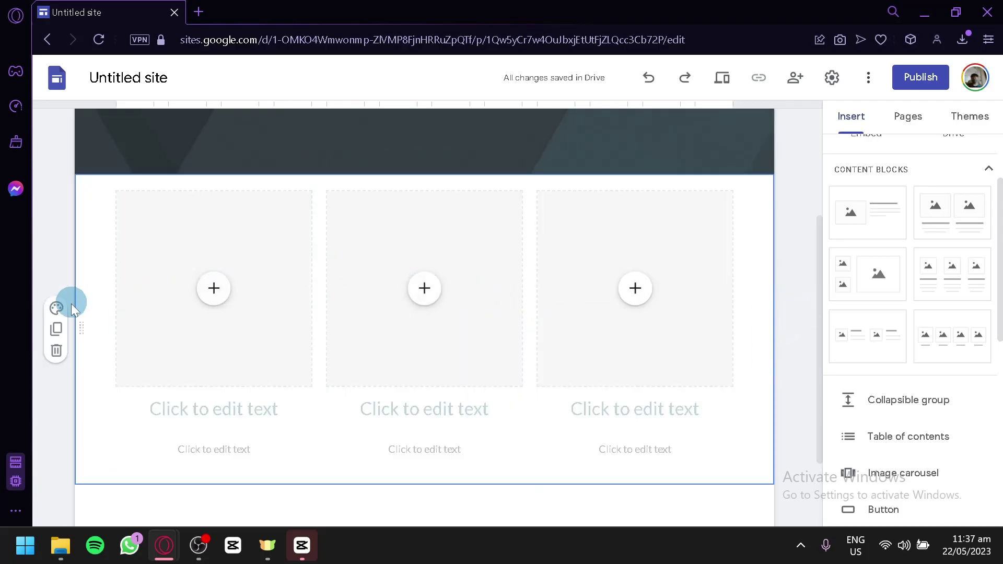
click(56, 351)
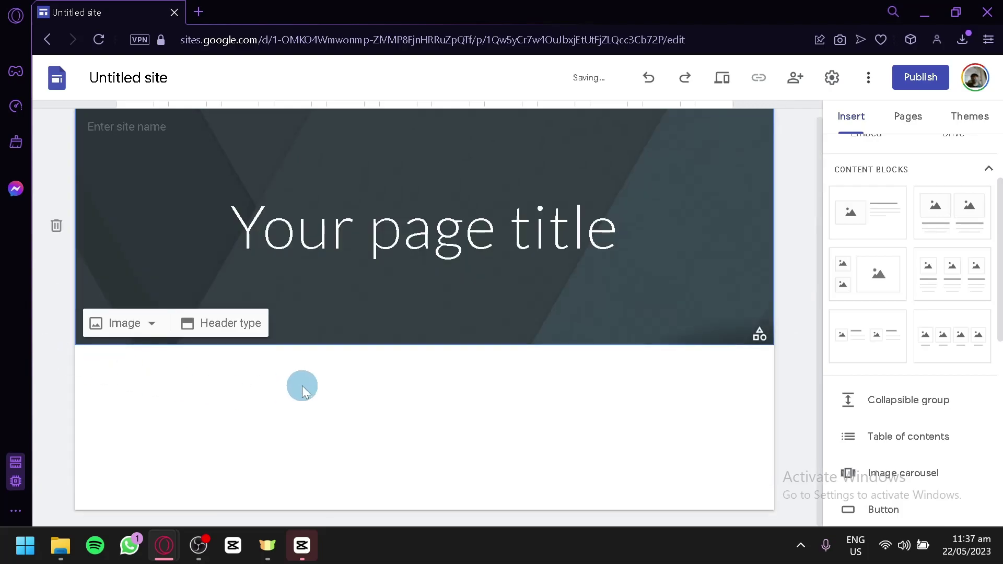
- Examine the elements that can be inserted on the page, from Collapsible group through Social links and Map to Charts
scroll(928, 220, down, 2)
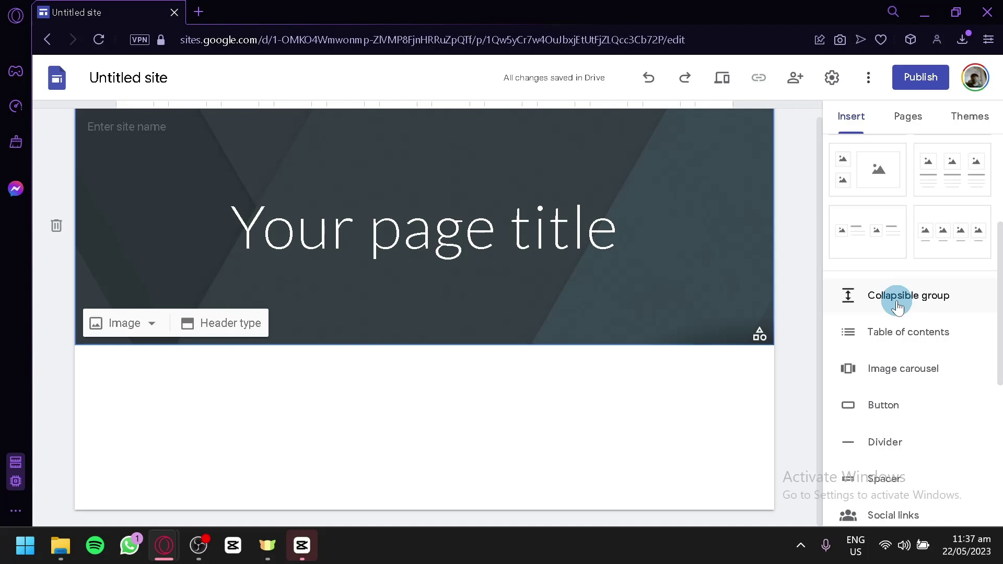
scroll(898, 307, down, 2)
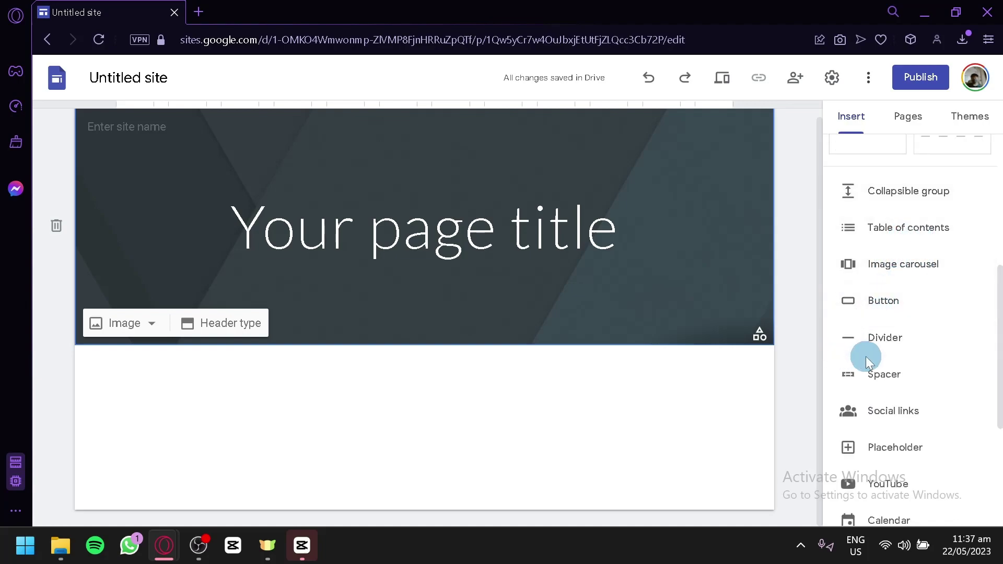
scroll(899, 379, down, 2)
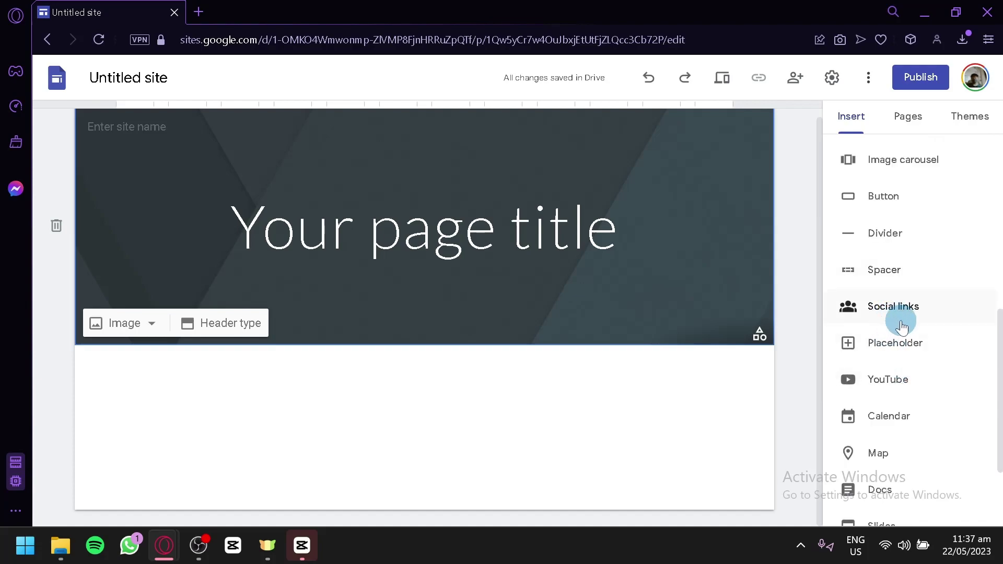
scroll(898, 340, down, 2)
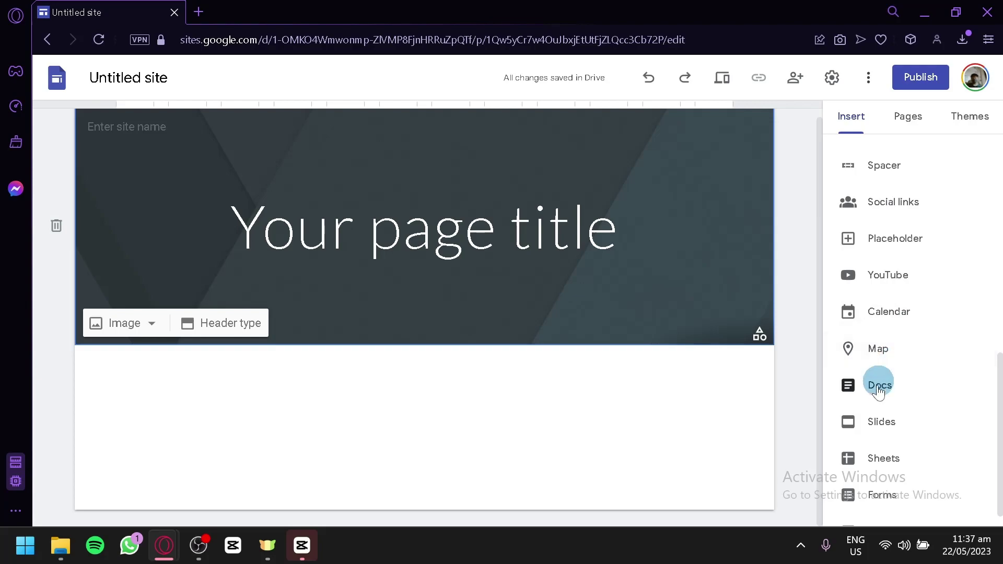
scroll(891, 460, down, 1)
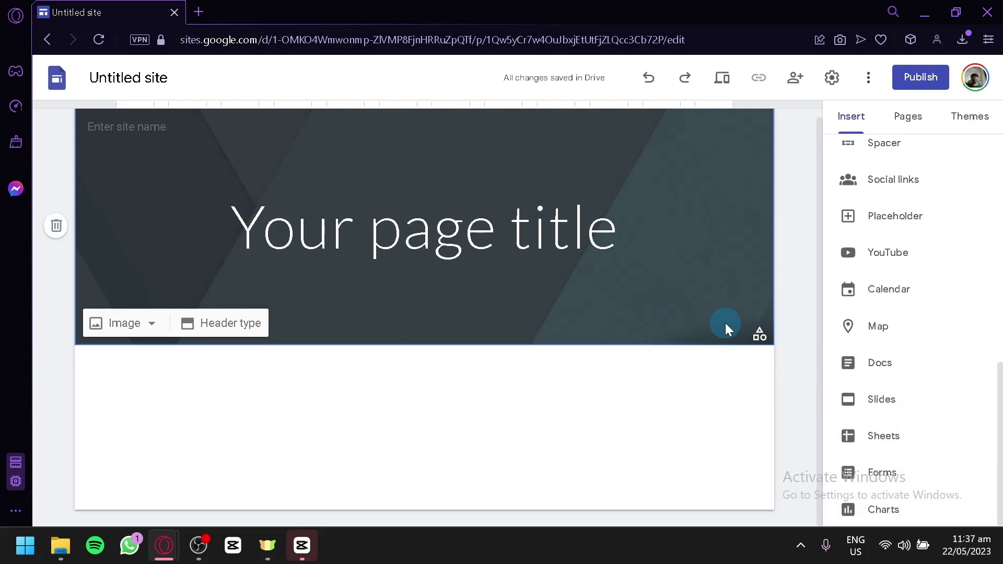
scroll(979, 258, up, 2)
scroll(858, 321, up, 4)
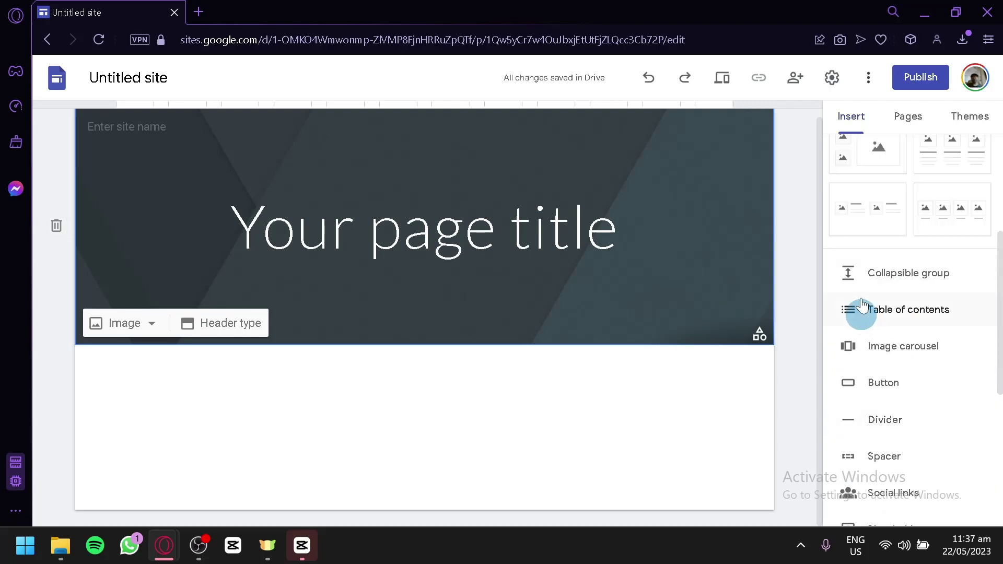
scroll(933, 314, down, 4)
scroll(933, 314, up, 2)
scroll(933, 316, up, 2)
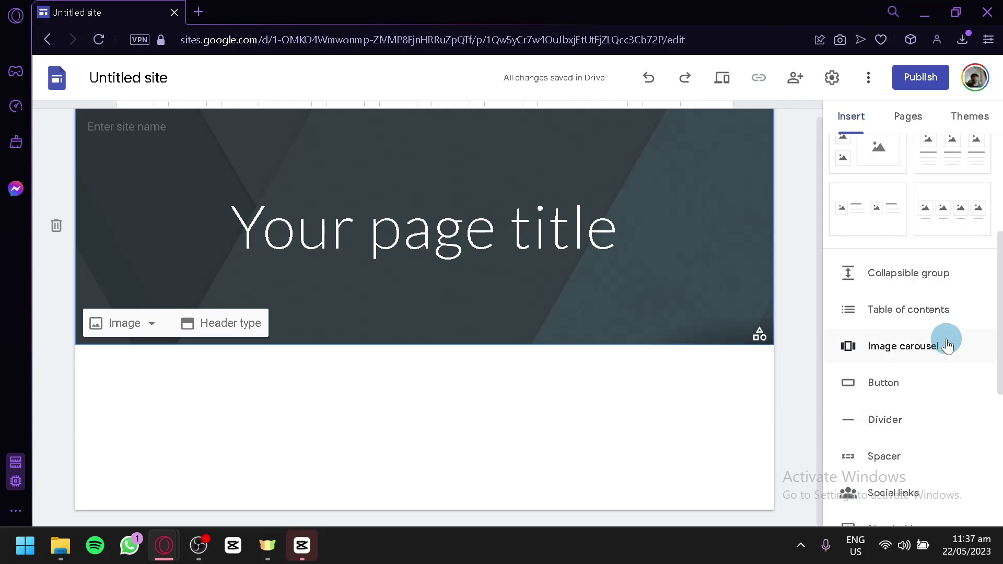
- Start an image carousel and search Google Images for "photography" to find its pictures
click(950, 345)
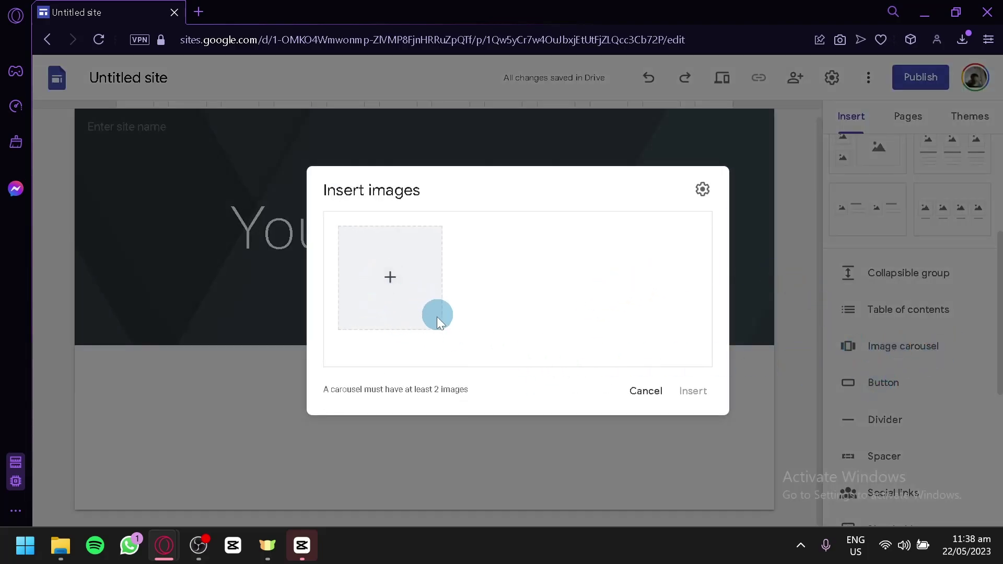
click(398, 278)
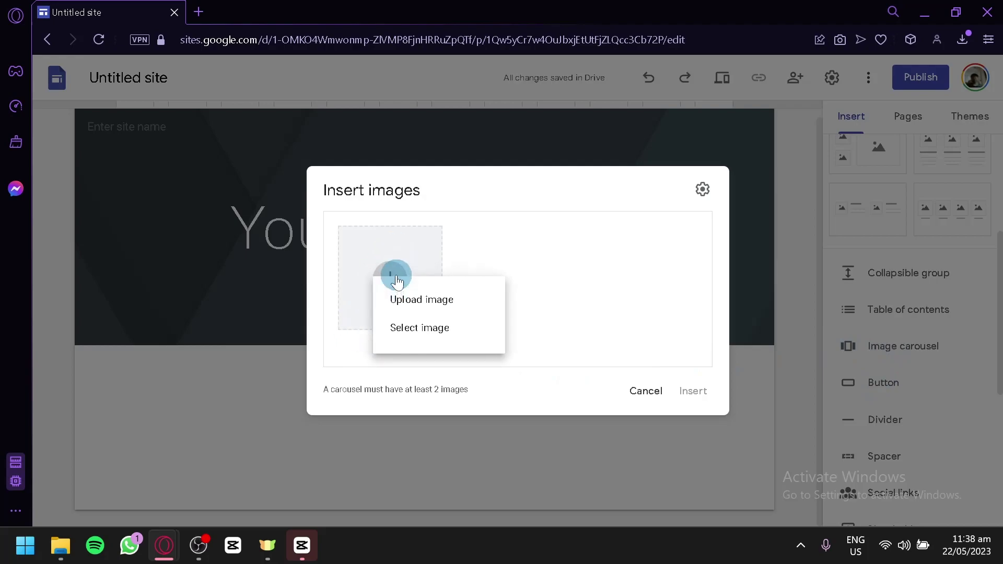
click(429, 330)
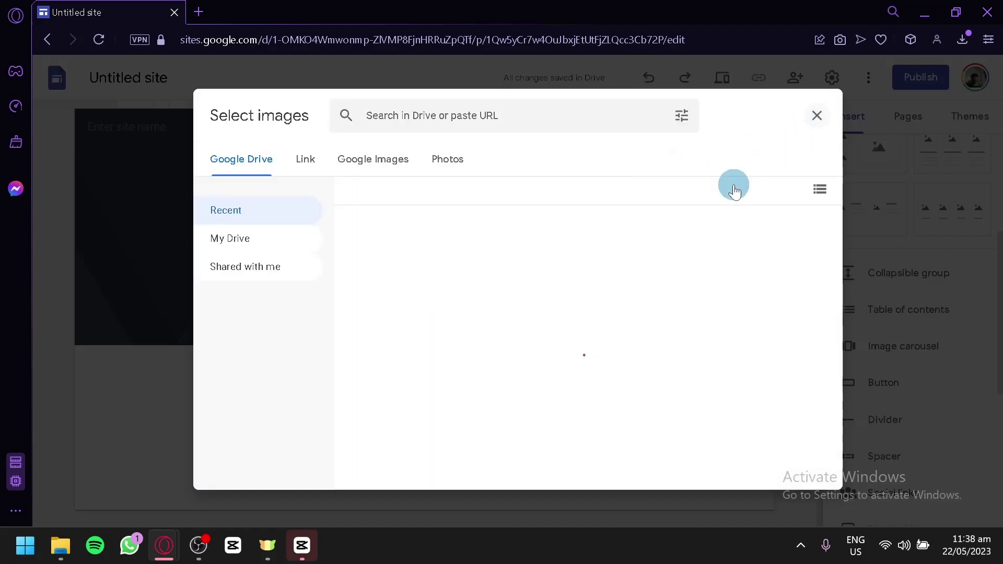
click(364, 161)
click(456, 159)
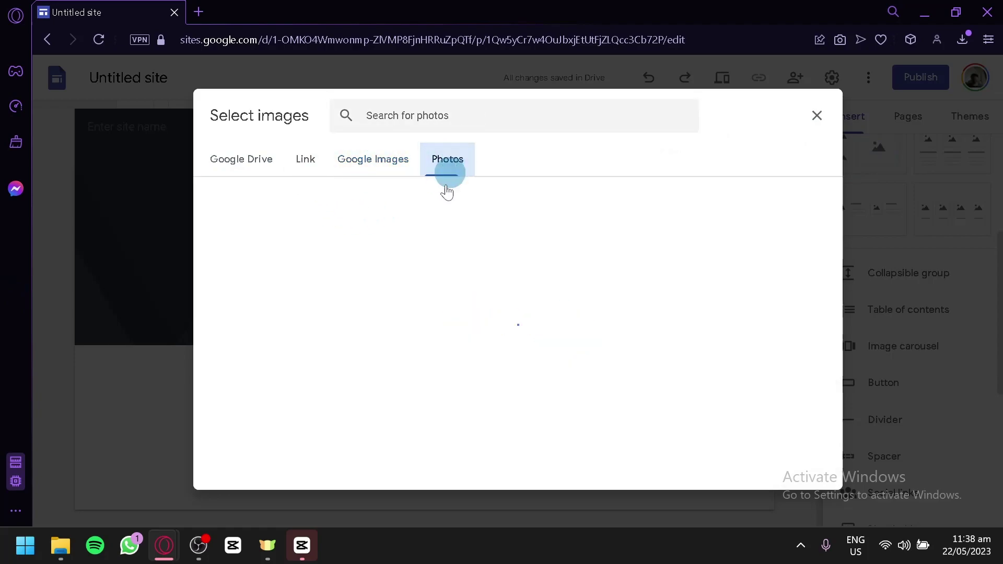
click(399, 164)
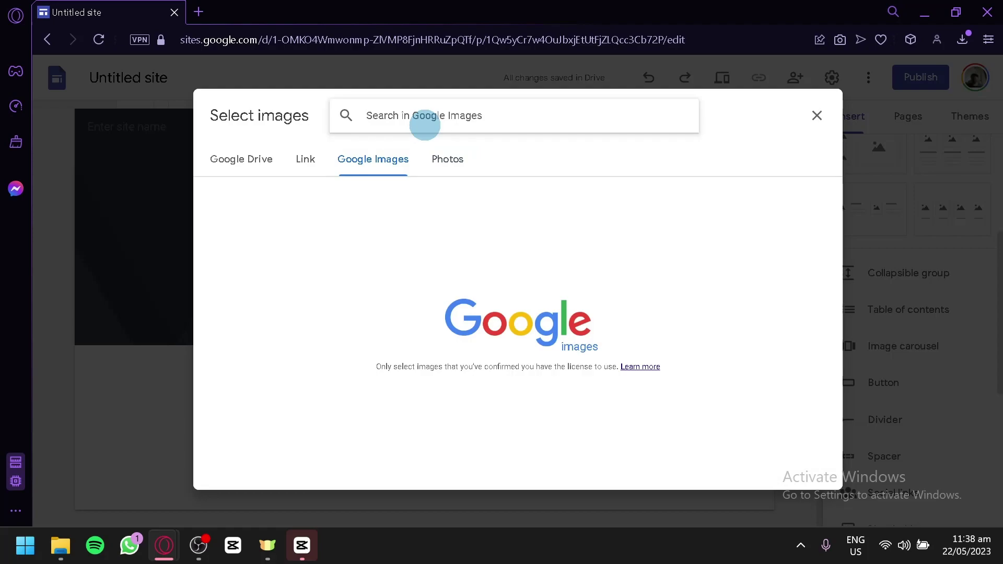
click(424, 124)
text(photography)
key(Return)
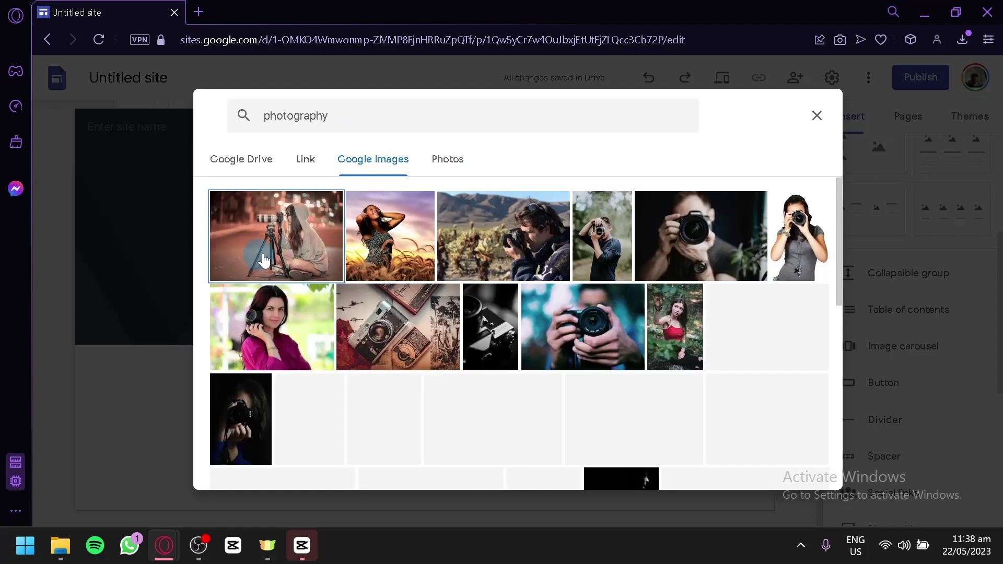
- Select the vintage camera photo and the sunset silhouette photo and insert them as an image carousel
click(416, 364)
click(384, 410)
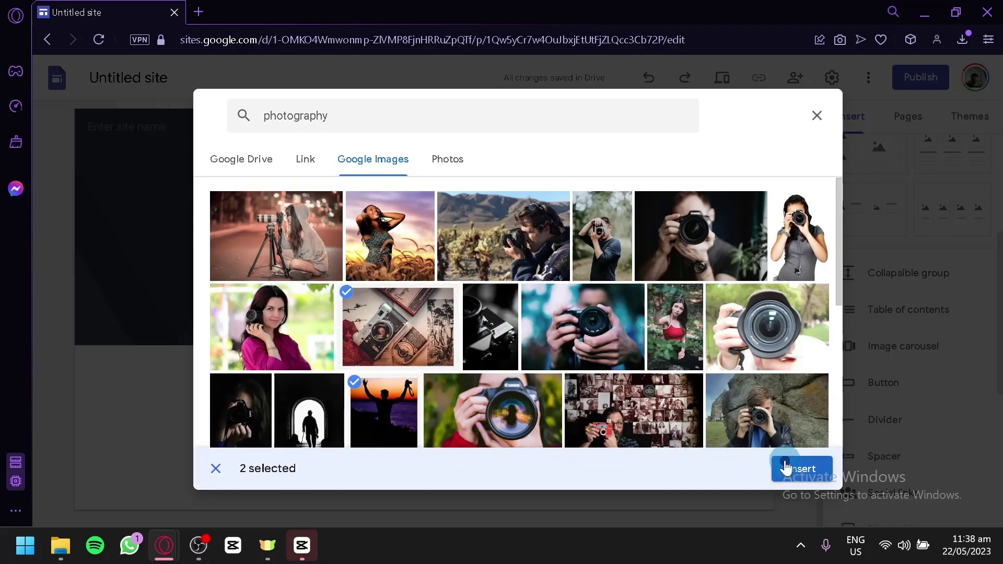
click(785, 468)
click(708, 391)
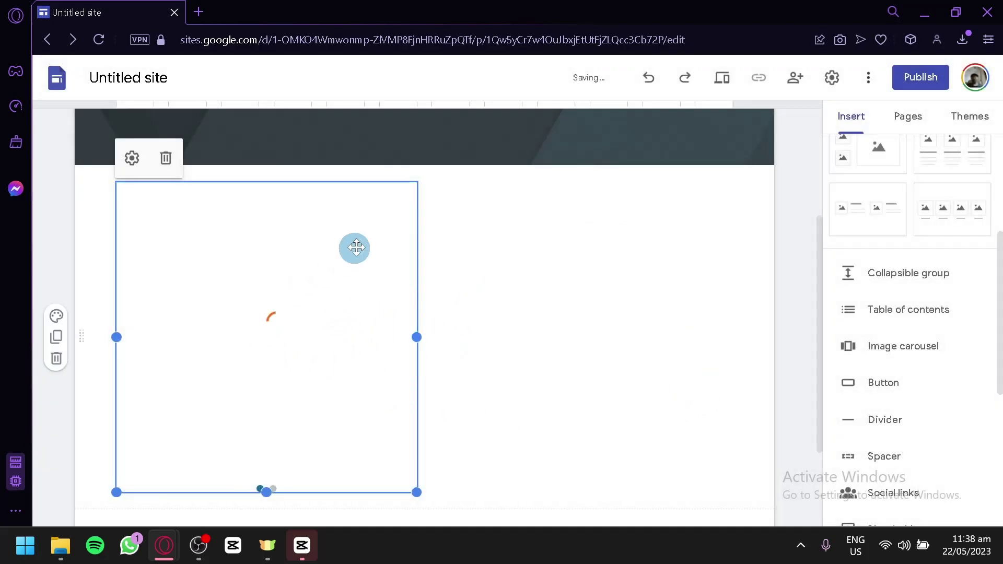
- Widen the image carousel, reduce its height slightly and centre it in the section below the header
drag(313, 336, 470, 282)
click(430, 485)
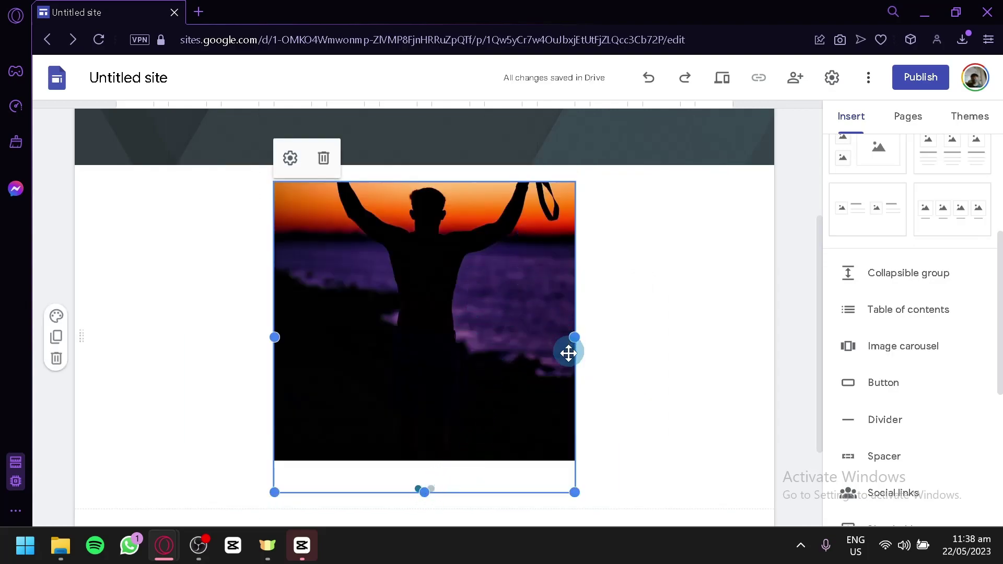
drag(575, 492, 630, 437)
drag(627, 312, 733, 311)
drag(585, 363, 422, 322)
- View the carousel's image set without changing it, and extend the carousel's lower edge to make it taller
double_click(421, 322)
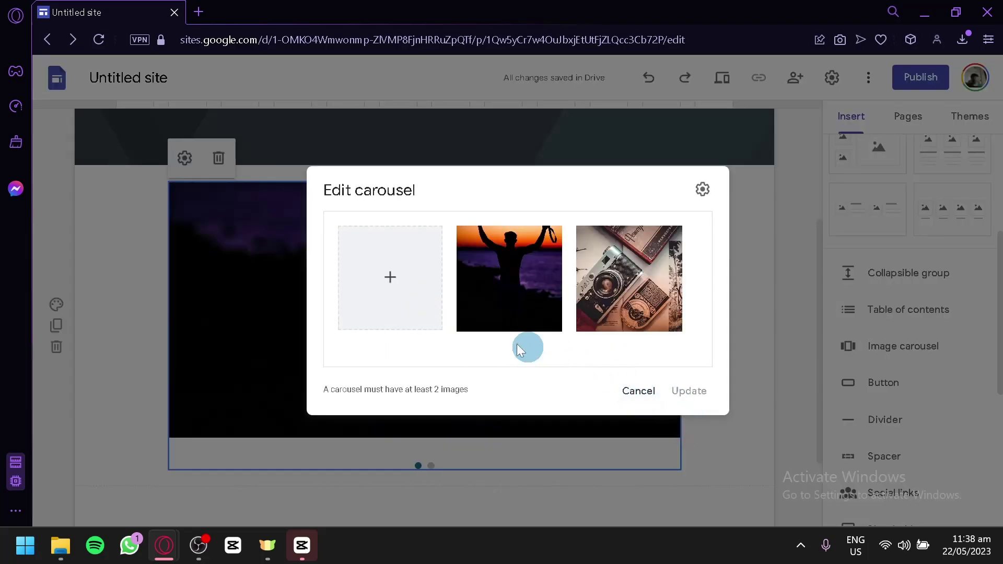
click(623, 394)
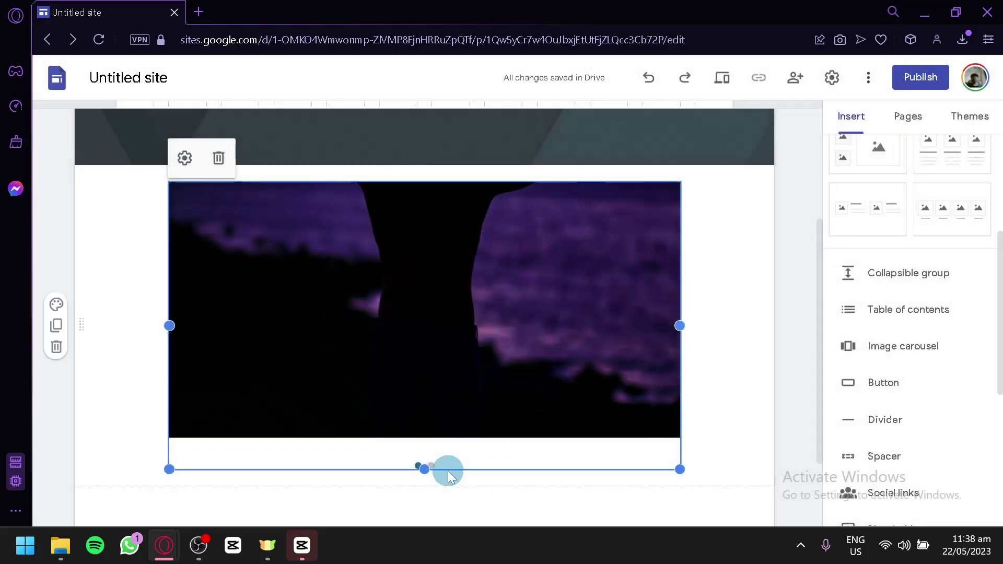
mouse_move(438, 502)
mouse_down()
mouse_move(440, 525)
mouse_move(445, 496)
mouse_up()
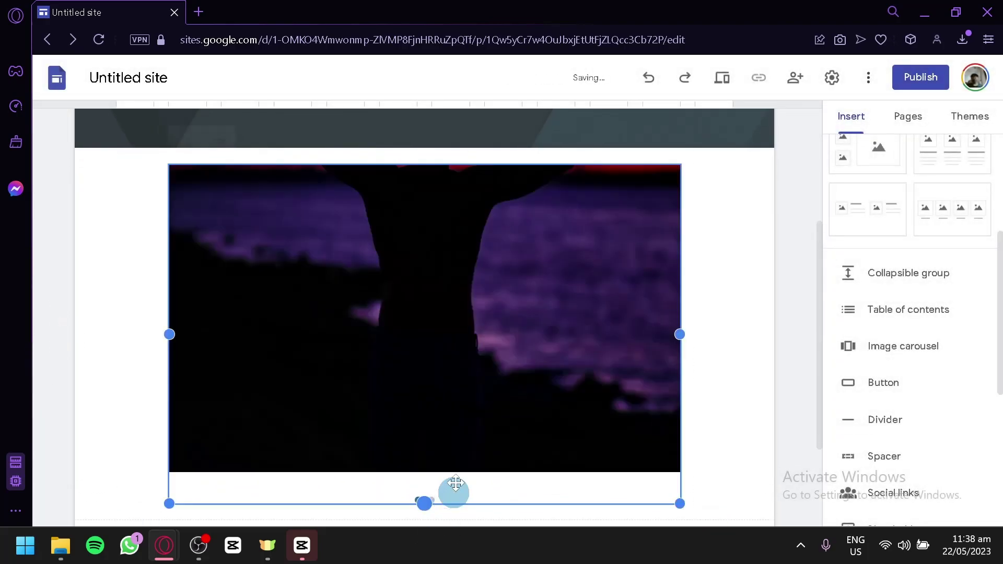
- Delete the image carousel from the page
scroll(510, 298, up, 5)
scroll(532, 256, down, 4)
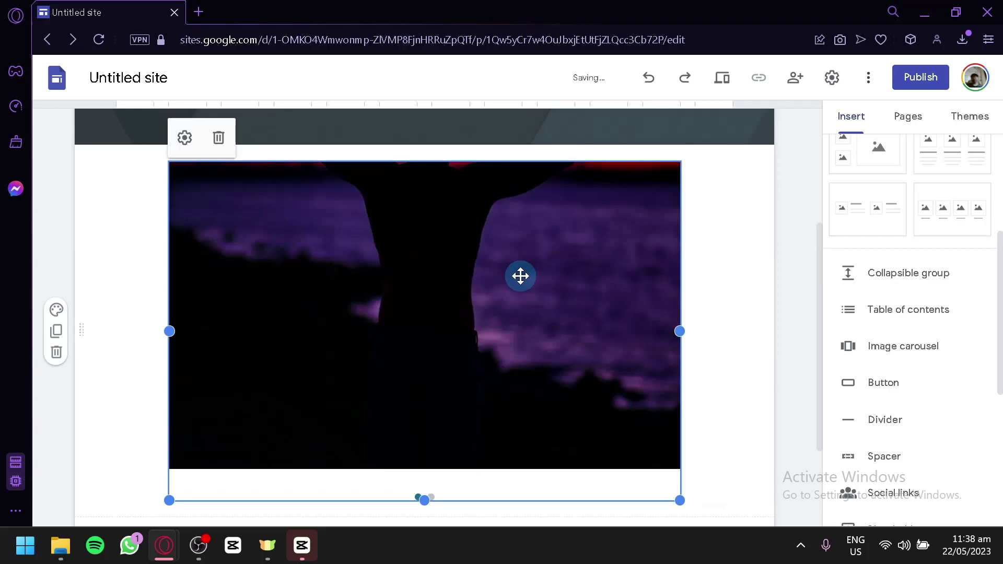
click(218, 137)
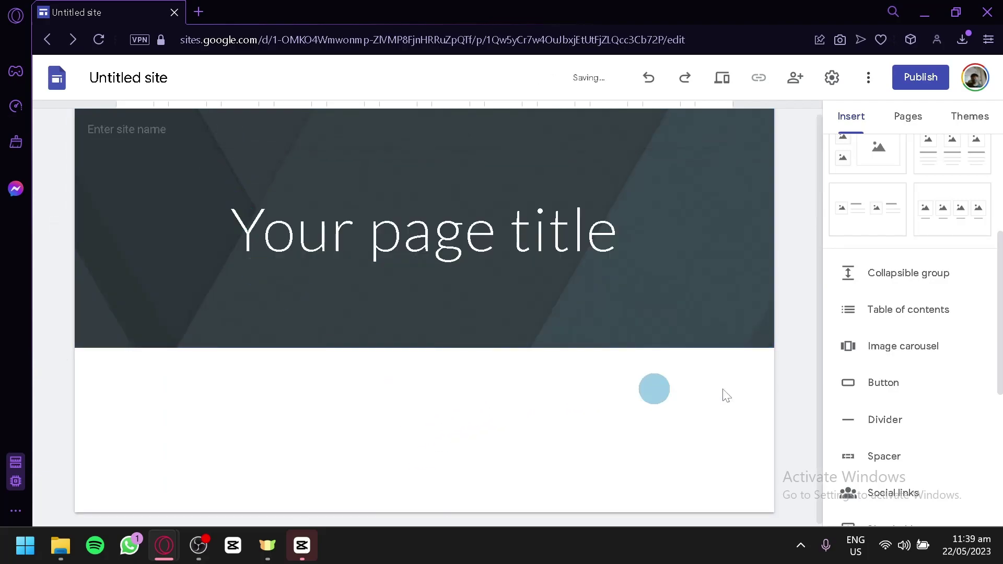
- Look over the insertable elements once more and open the site's list of pages
scroll(943, 299, down, 2)
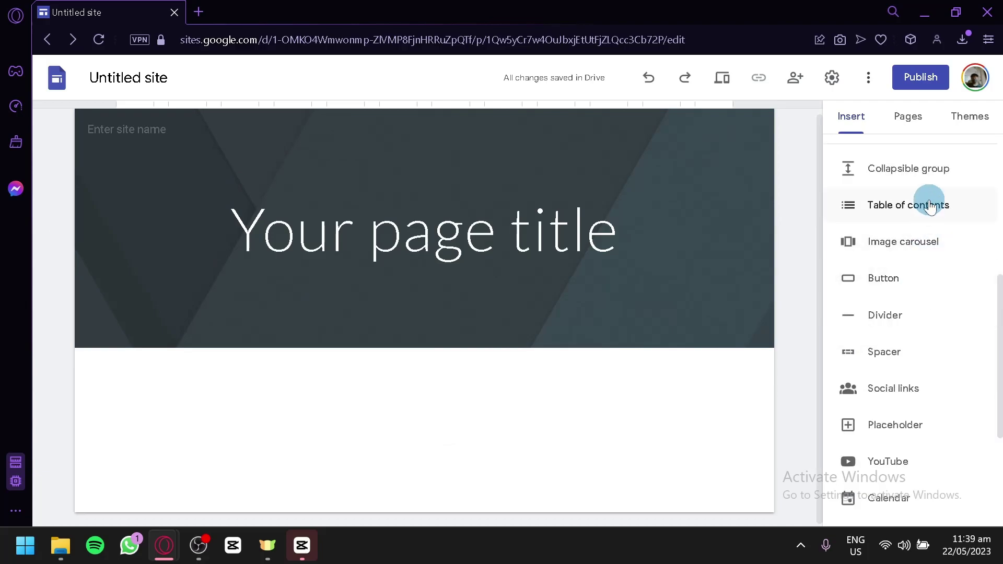
scroll(926, 230, up, 6)
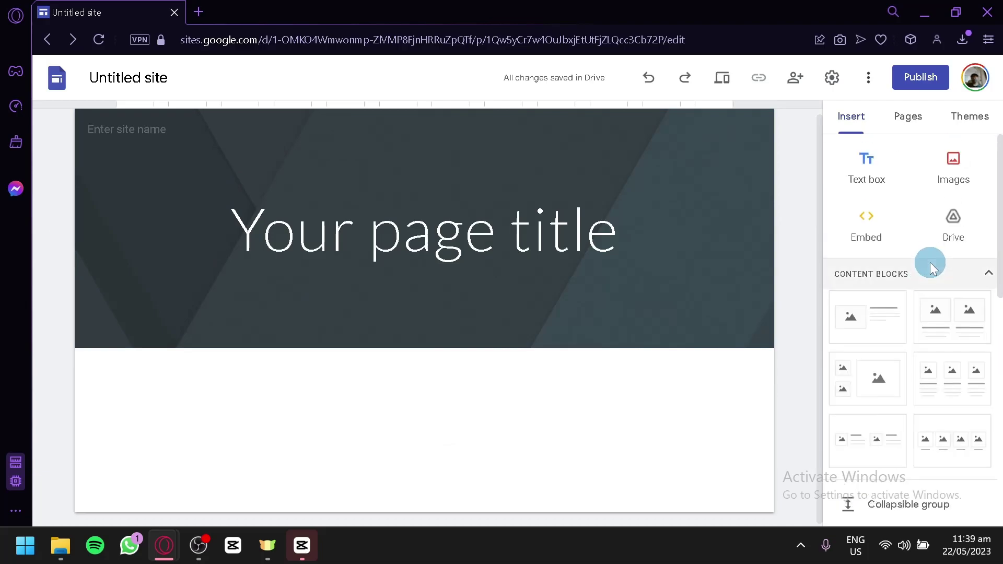
click(902, 134)
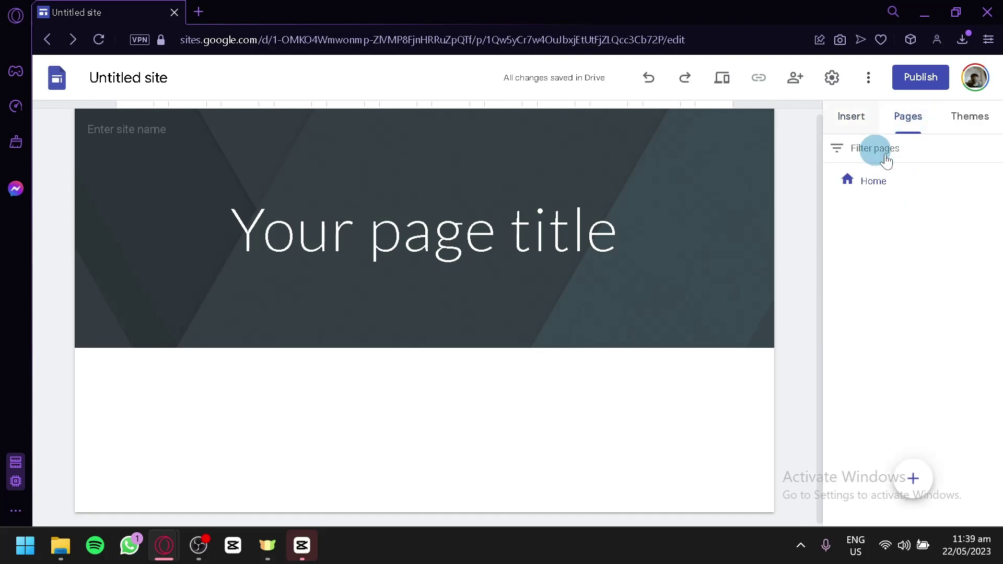
- Add a new page named "About me" to the site, leaving its custom path empty
click(593, 362)
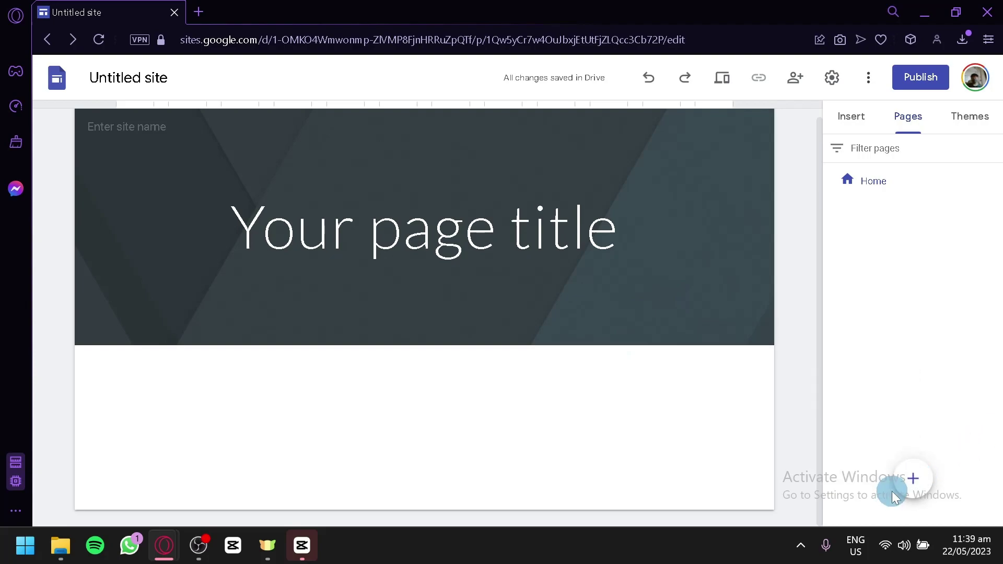
mouse_move(916, 496)
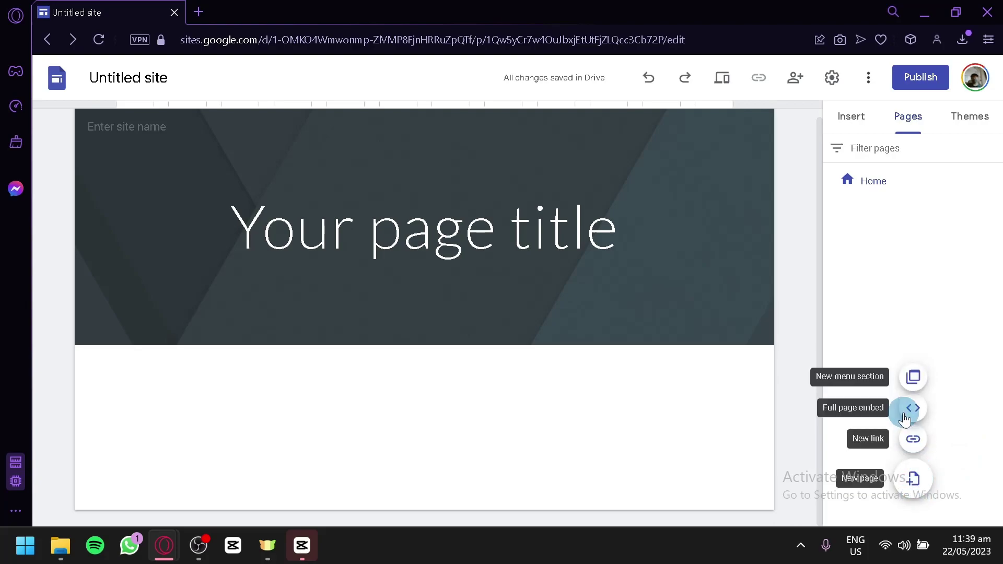
click(914, 480)
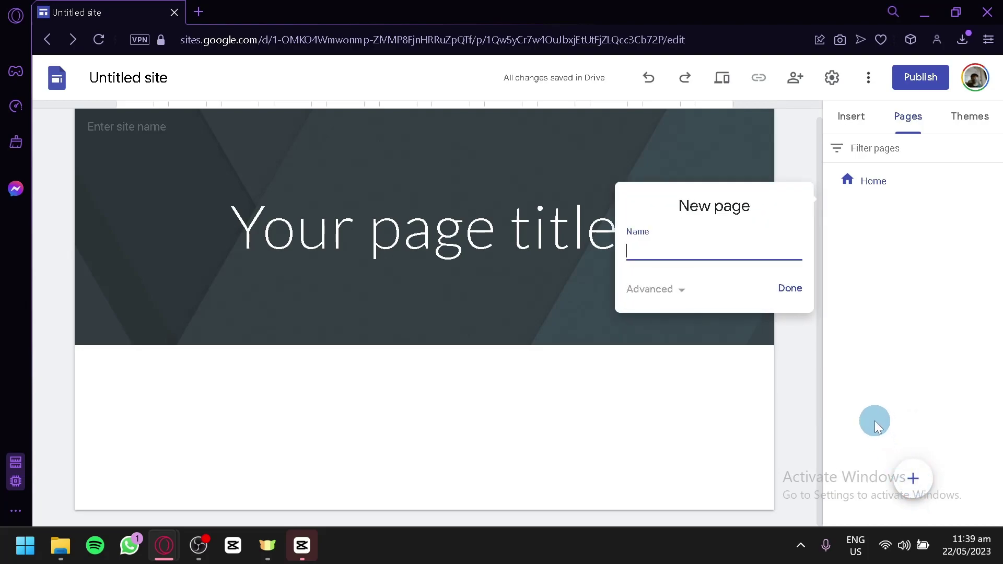
key(Caps_Lock)
text(About me)
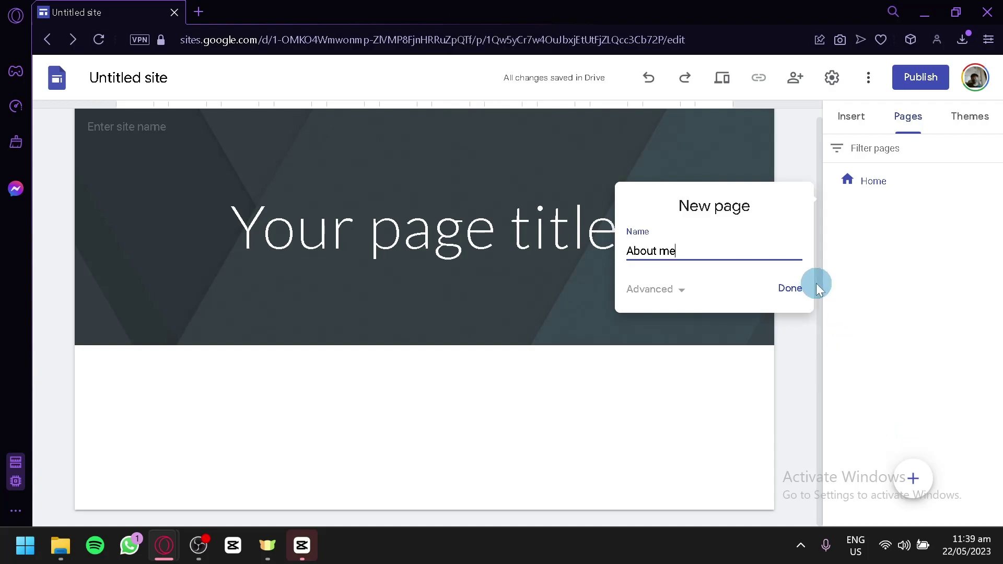
click(677, 308)
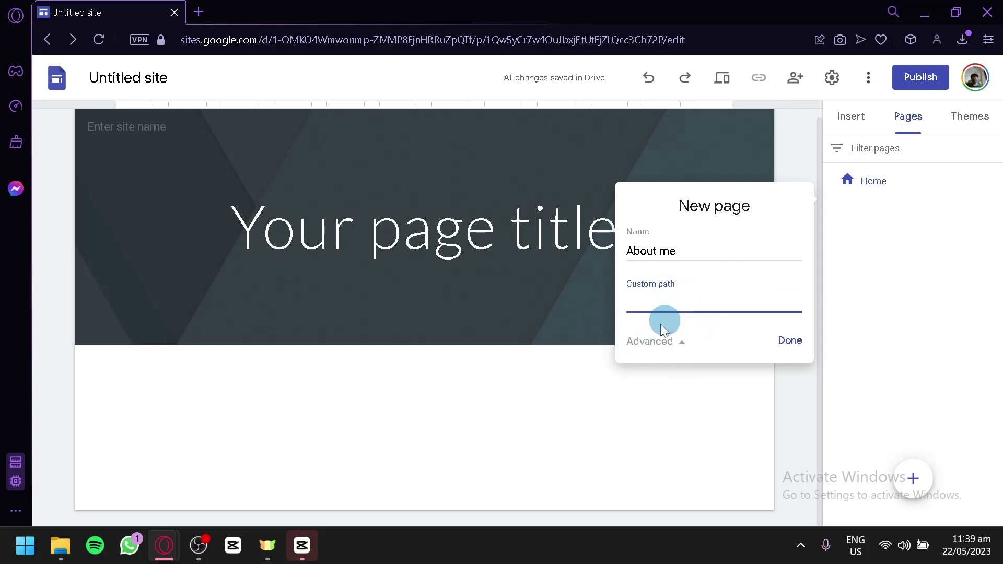
click(678, 341)
click(784, 287)
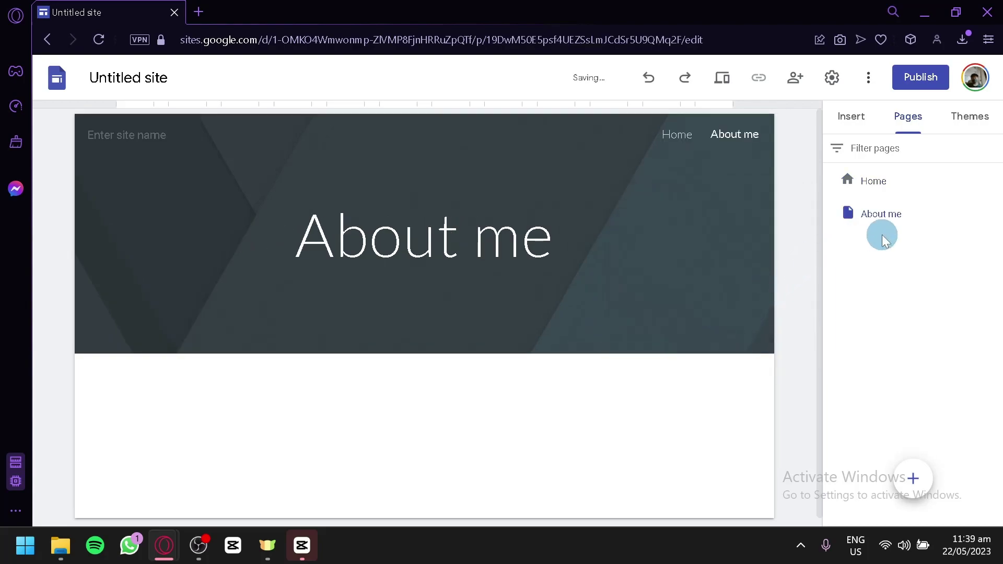
- Switch between the About me and Home pages using the site's navigation links
click(878, 225)
click(494, 252)
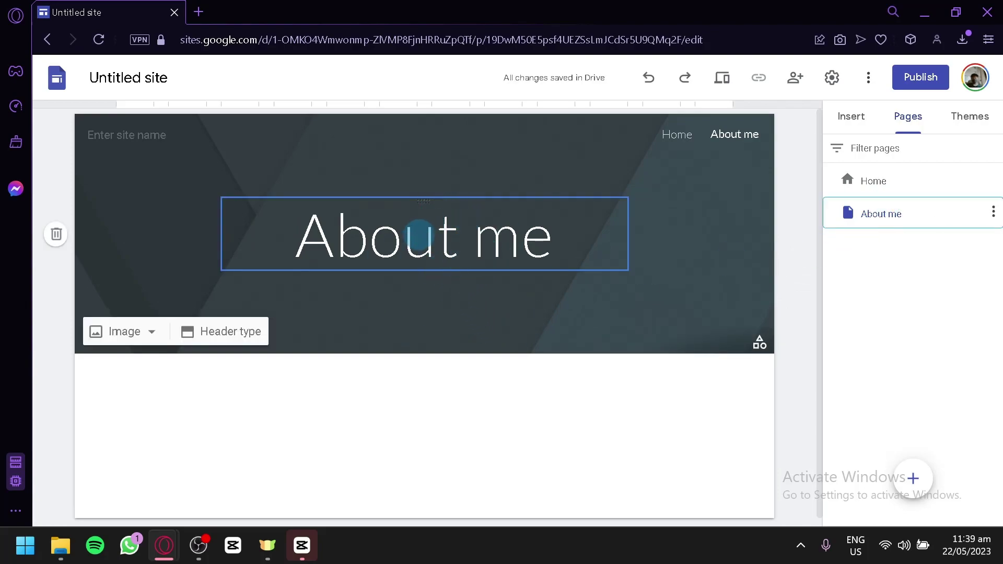
click(678, 135)
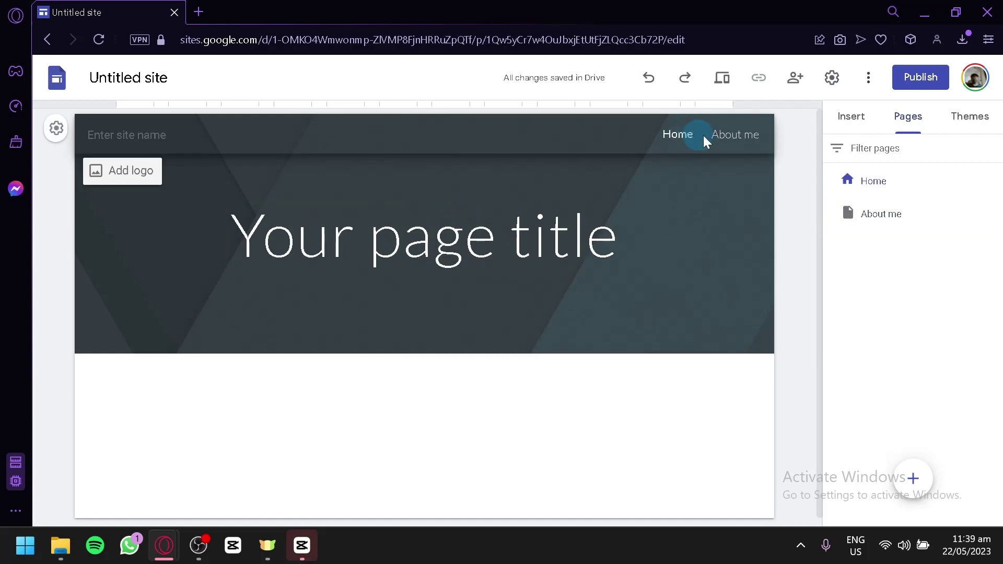
click(749, 137)
click(689, 125)
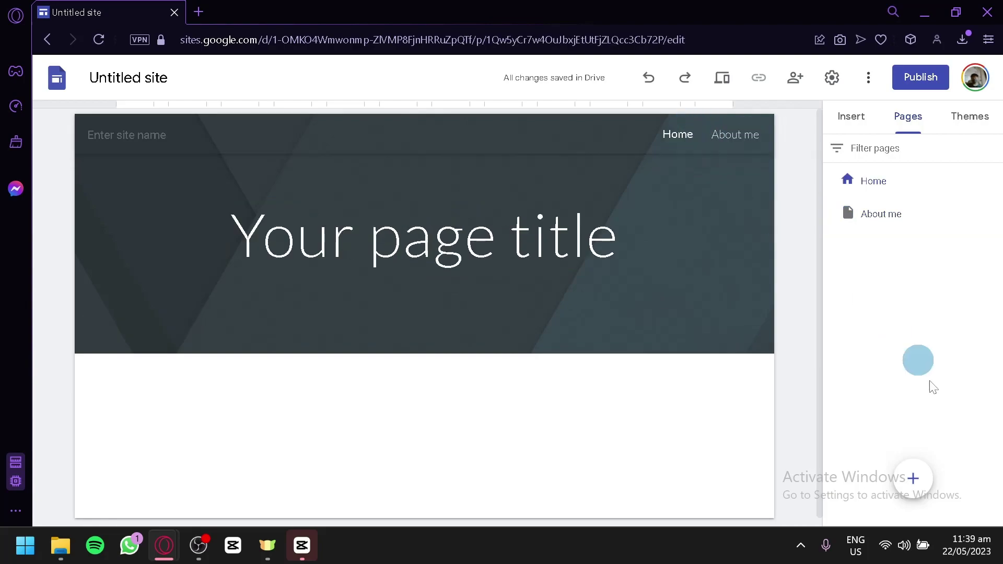
- Add another page named "adas" to the site
click(903, 486)
click(714, 277)
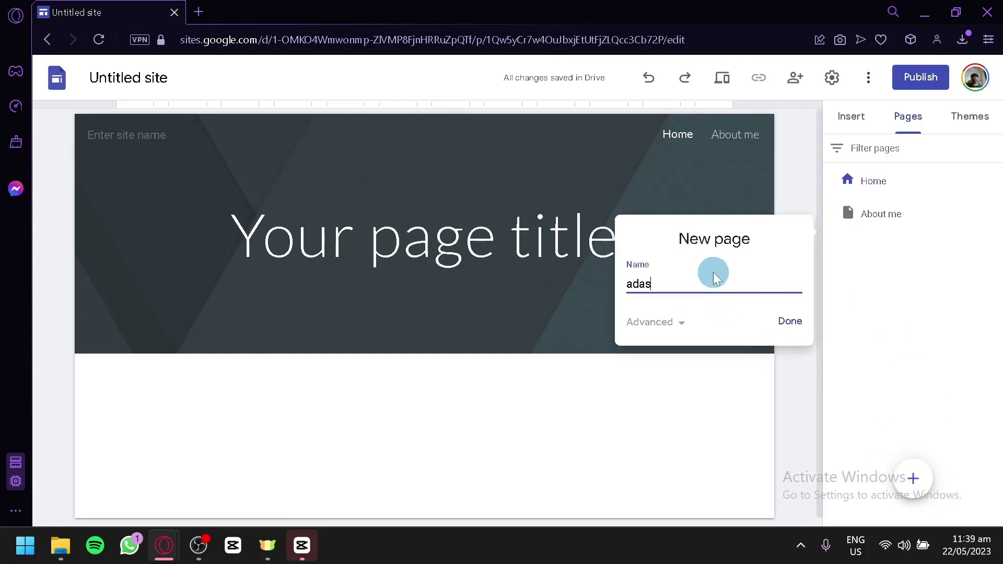
key(Return)
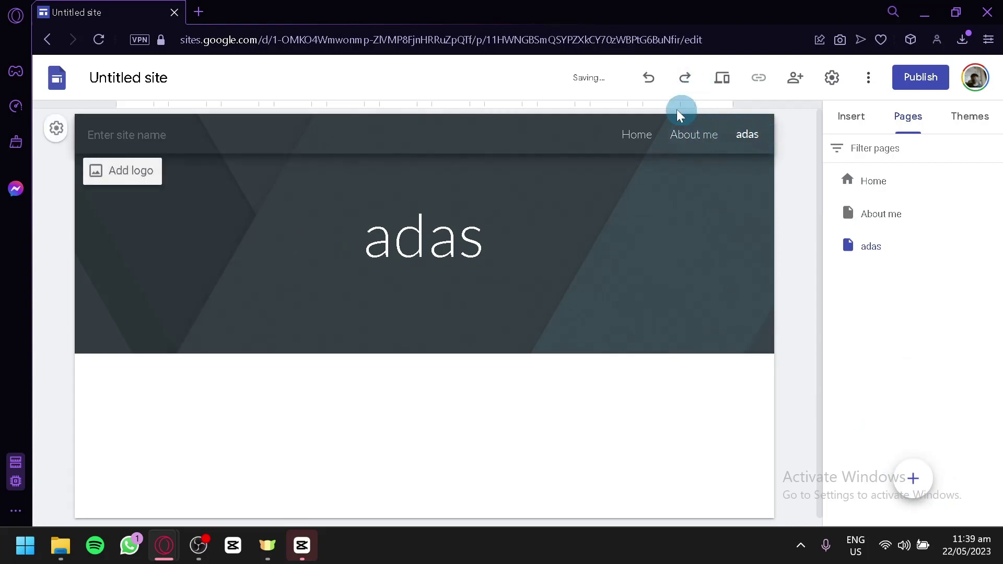
click(652, 282)
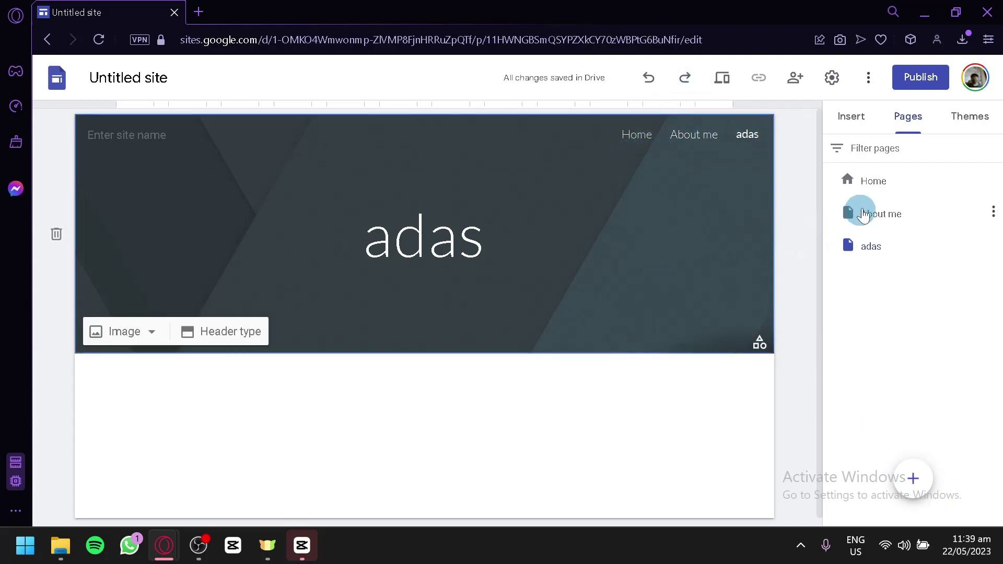
- Try the Cover, Banner and Large banner header types on the Home page and settle on Title only
click(878, 184)
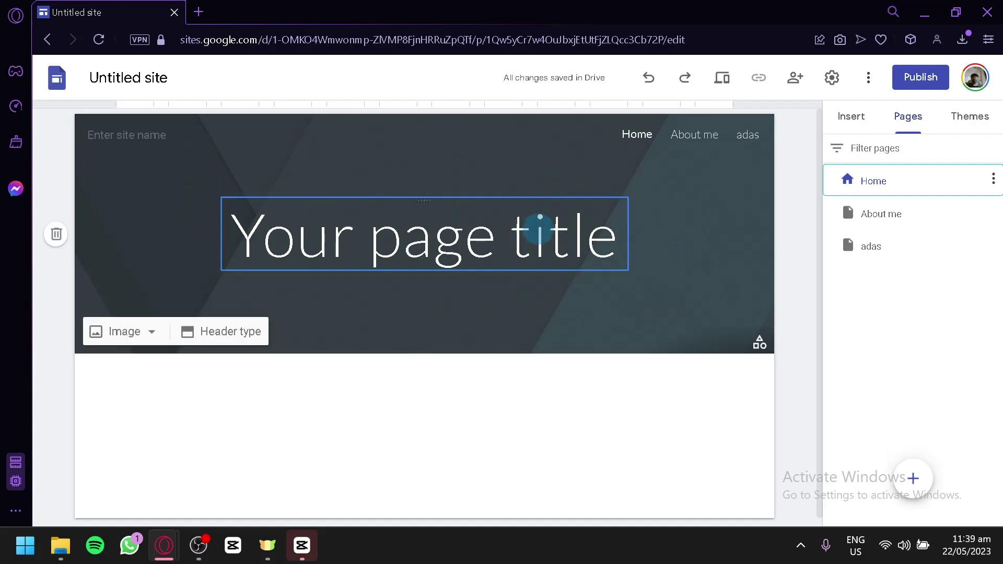
click(259, 335)
click(166, 332)
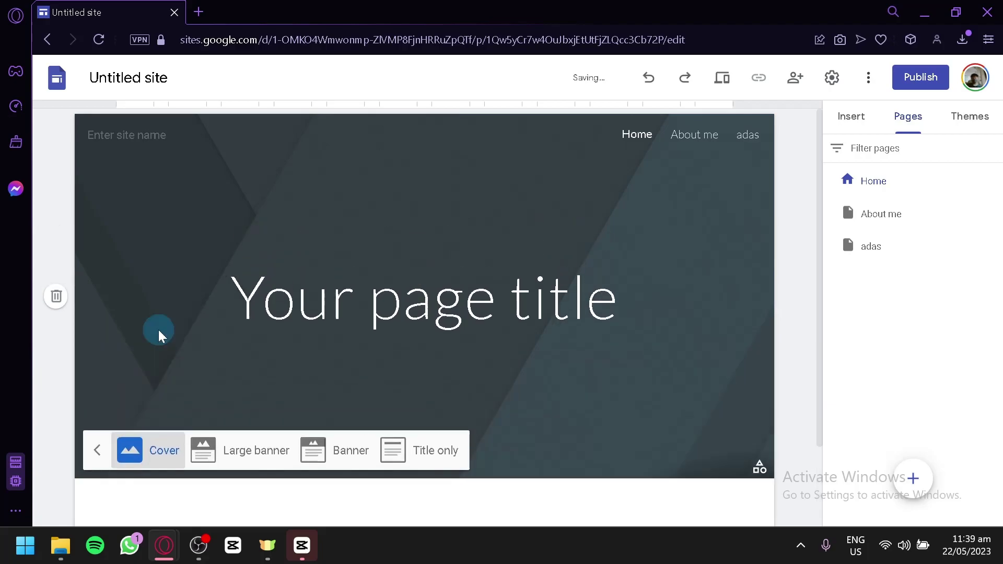
click(342, 405)
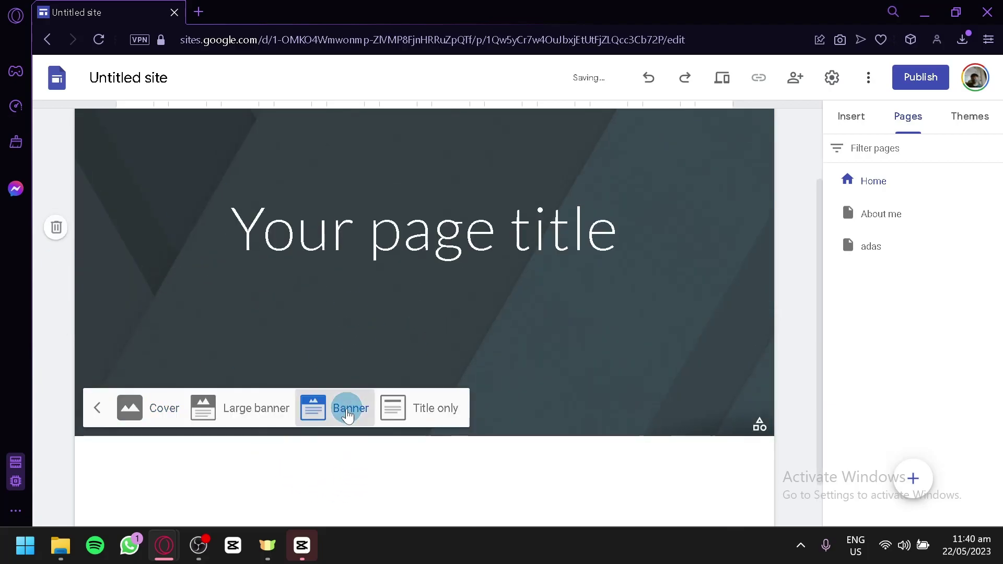
click(397, 338)
click(208, 223)
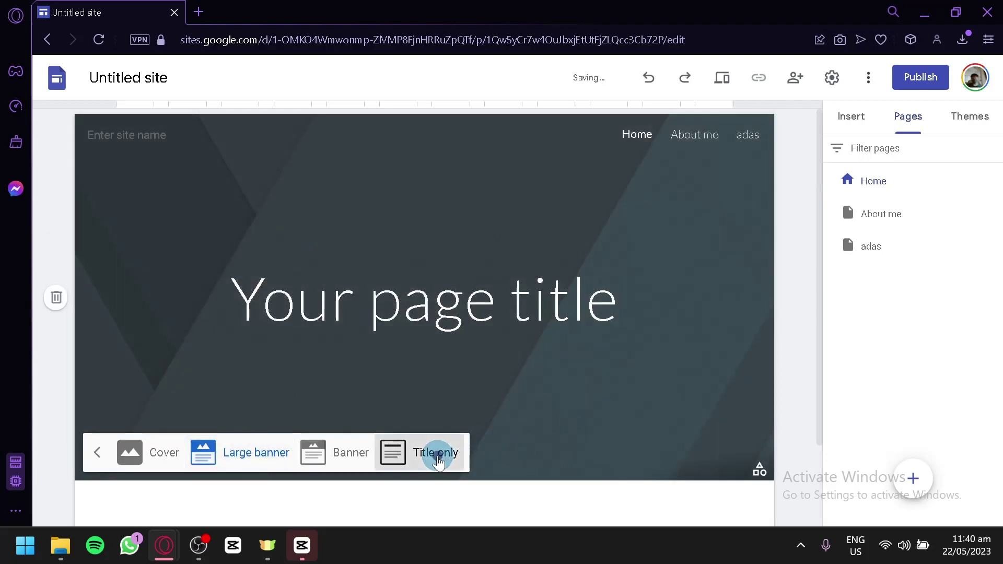
click(438, 452)
- Narrow the Home page's title box until its text wraps onto three lines and move it toward the header's left side
drag(477, 195, 497, 226)
click(544, 196)
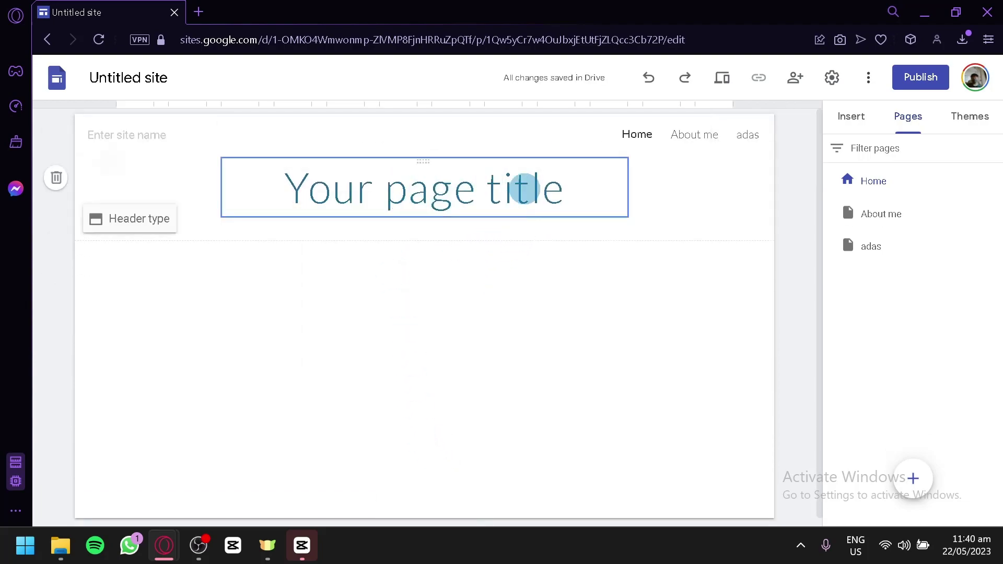
drag(629, 188, 366, 220)
click(336, 238)
click(446, 291)
click(317, 232)
click(455, 265)
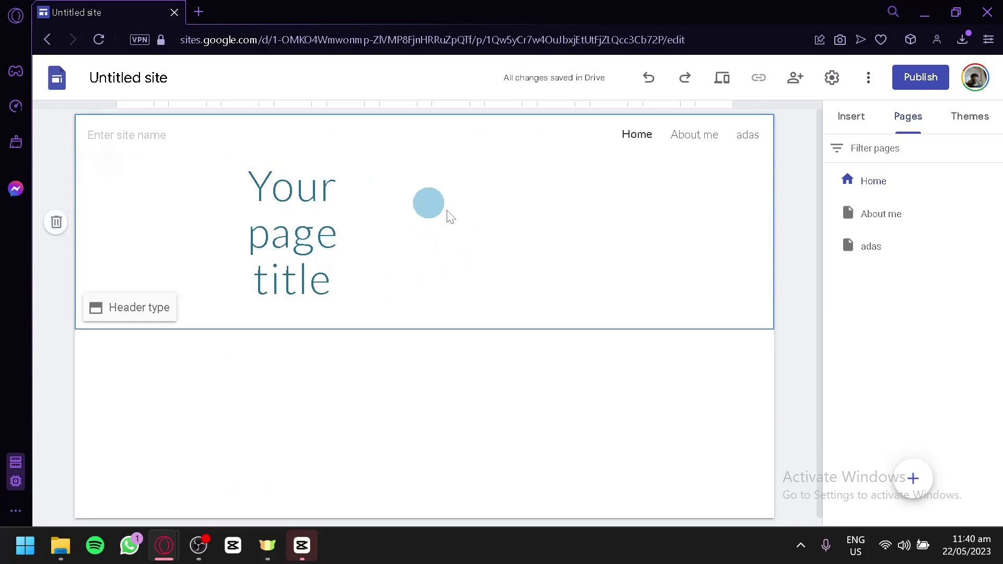
drag(271, 158, 152, 162)
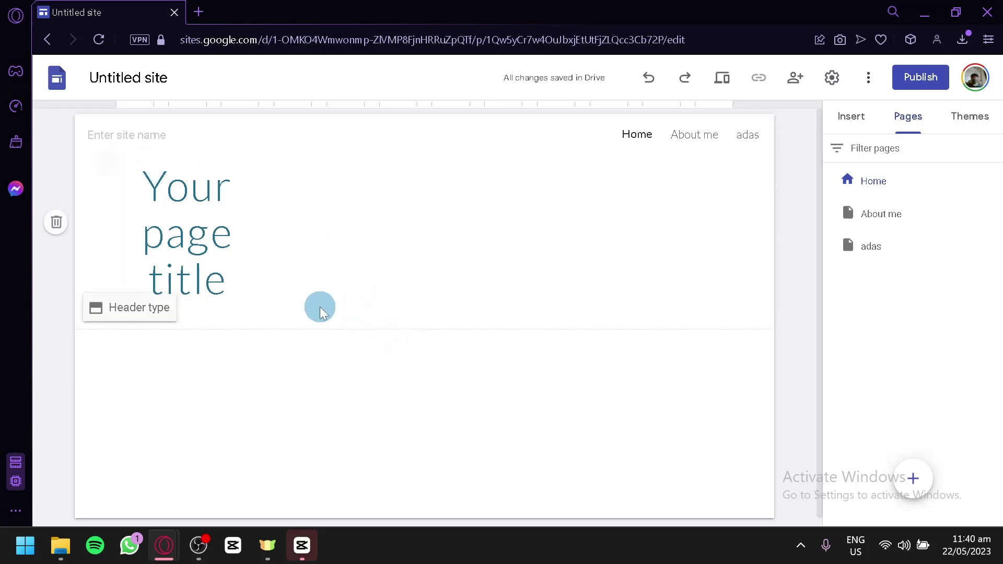
- Insert a text box reading "addsdasdas" below the Home page header
scroll(392, 267, down, 1)
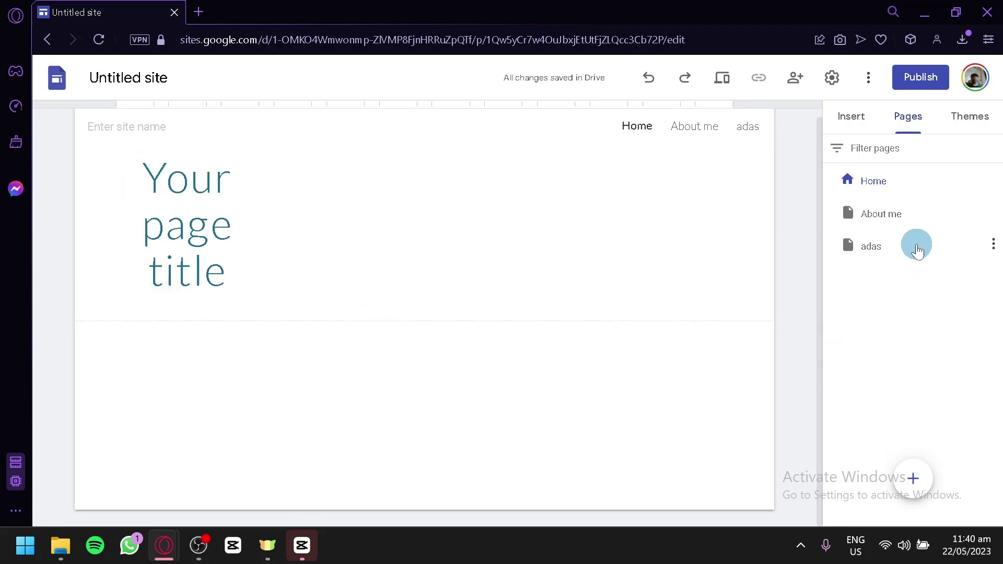
click(852, 112)
scroll(931, 304, down, 2)
scroll(920, 293, up, 2)
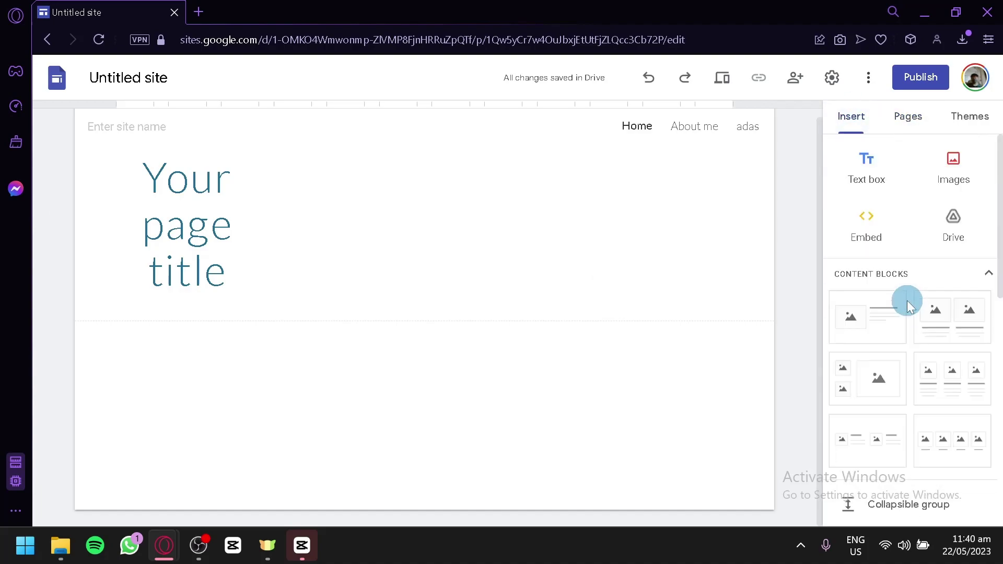
click(863, 159)
text(addsdasdas)
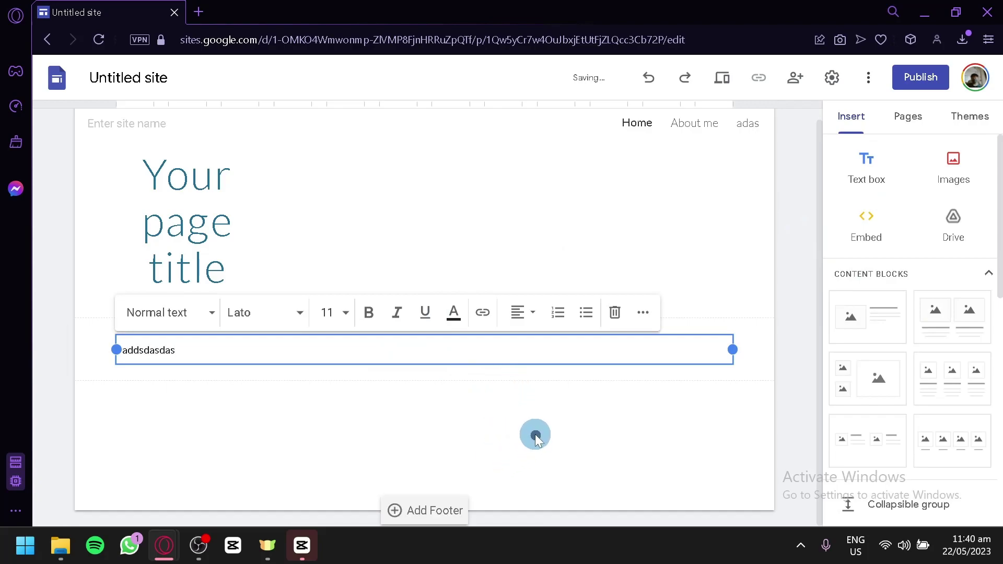
click(259, 337)
click(314, 362)
click(280, 367)
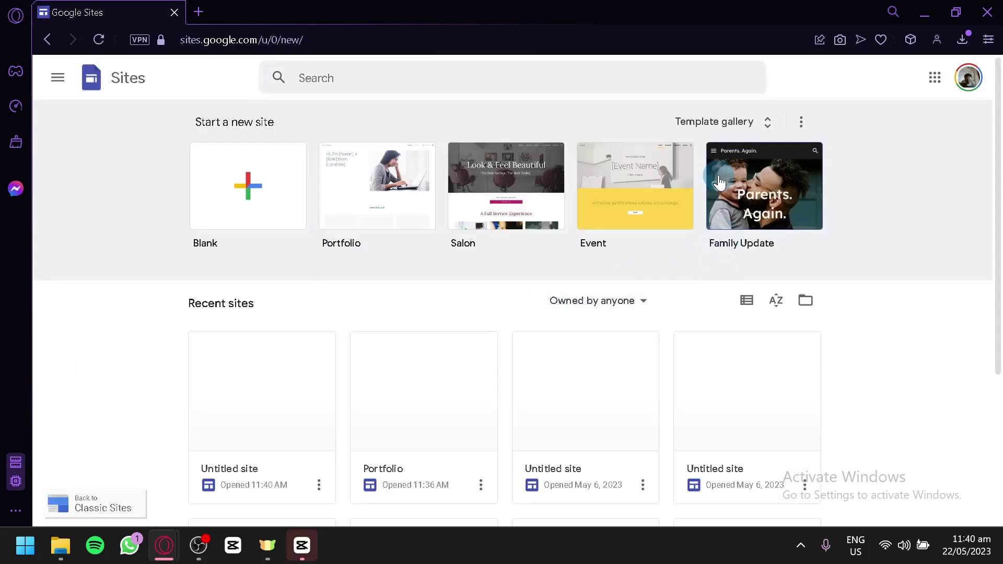
- Create a new site from the Photo Portfolio template in the template gallery's Small business group
click(714, 121)
scroll(663, 264, down, 8)
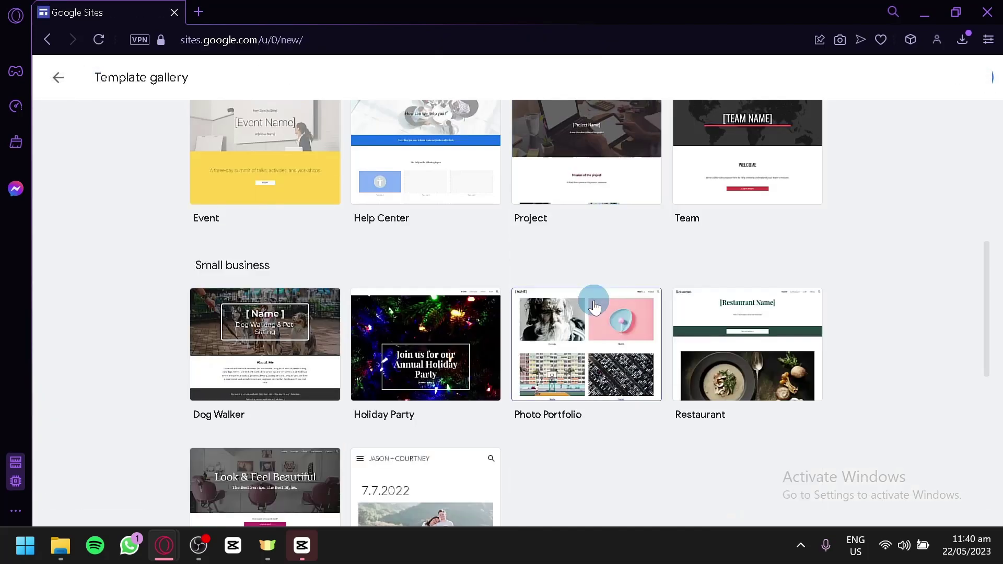
click(592, 354)
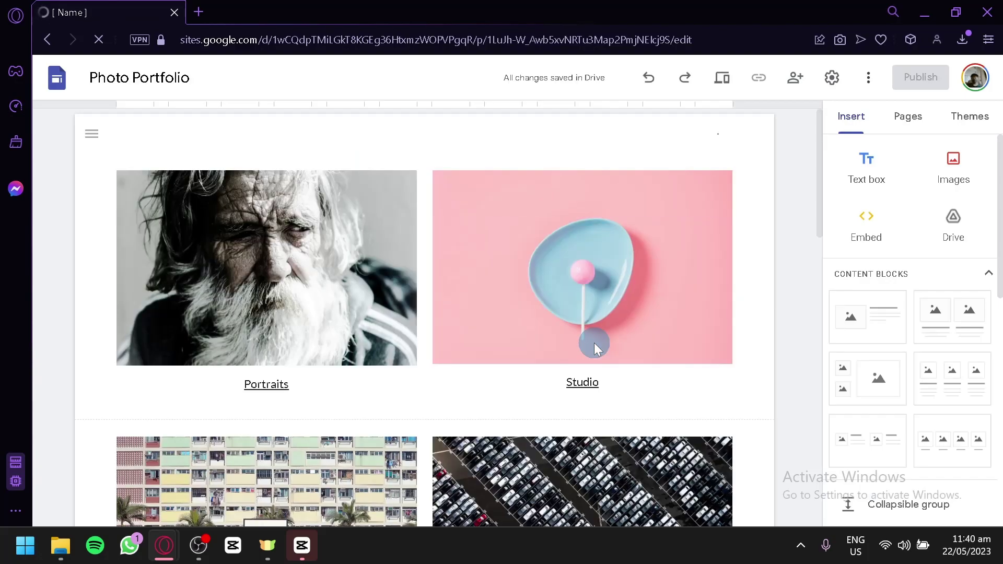
- Examine the Photo Portfolio page from its Portraits and Studio images down to the contact footer
scroll(594, 342, down, 5)
scroll(591, 343, down, 10)
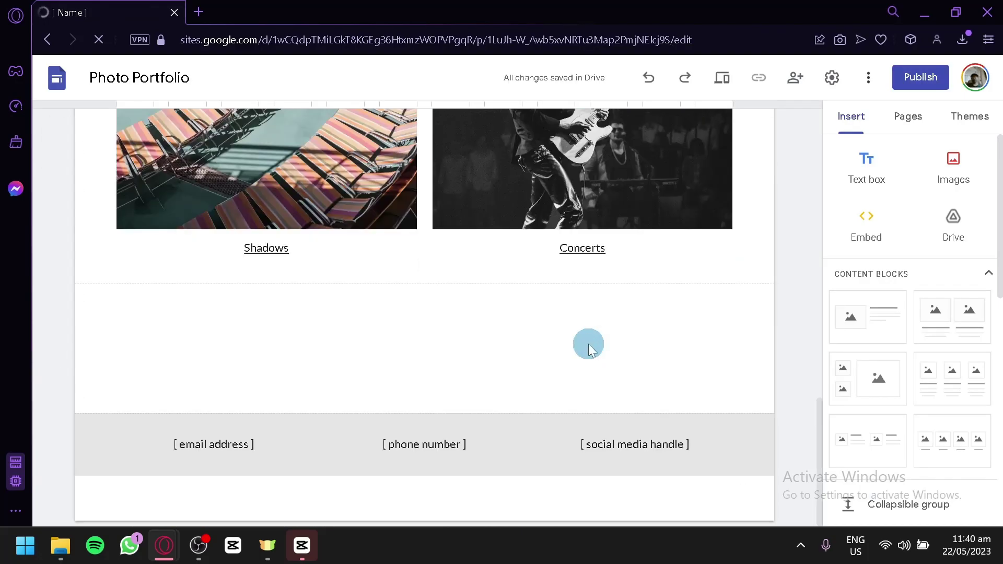
scroll(591, 343, up, 15)
click(288, 297)
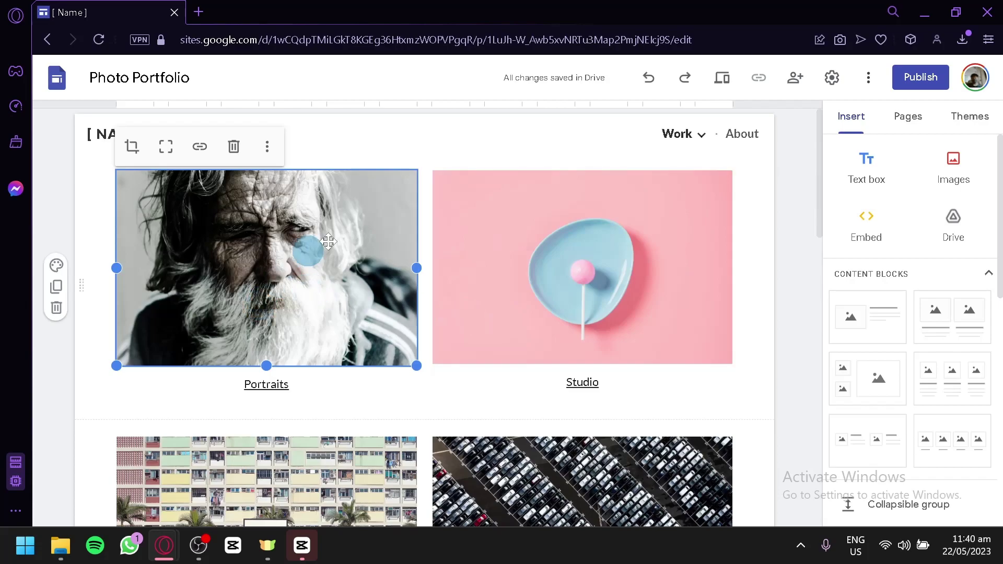
scroll(290, 244, down, 5)
scroll(358, 262, down, 5)
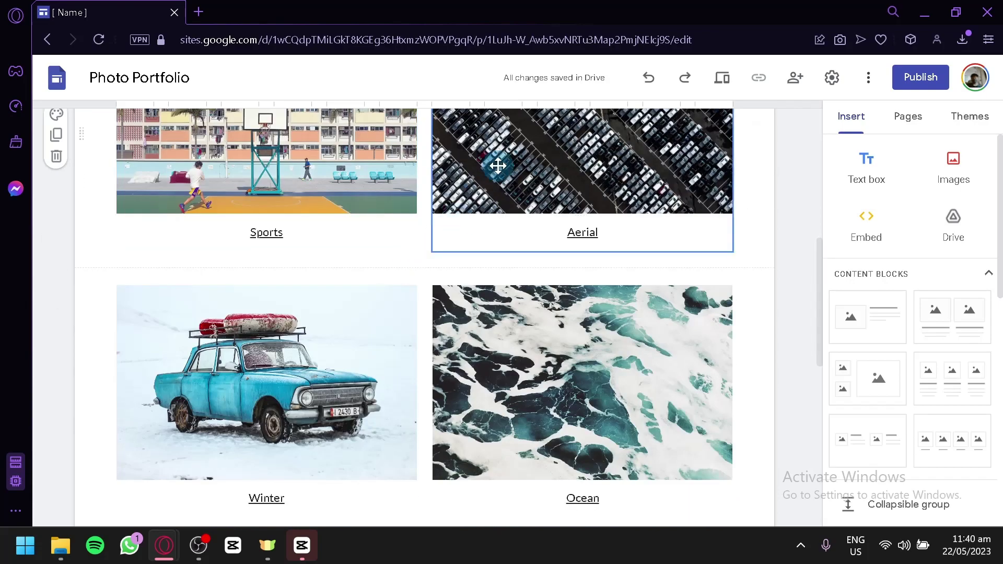
scroll(621, 211, down, 5)
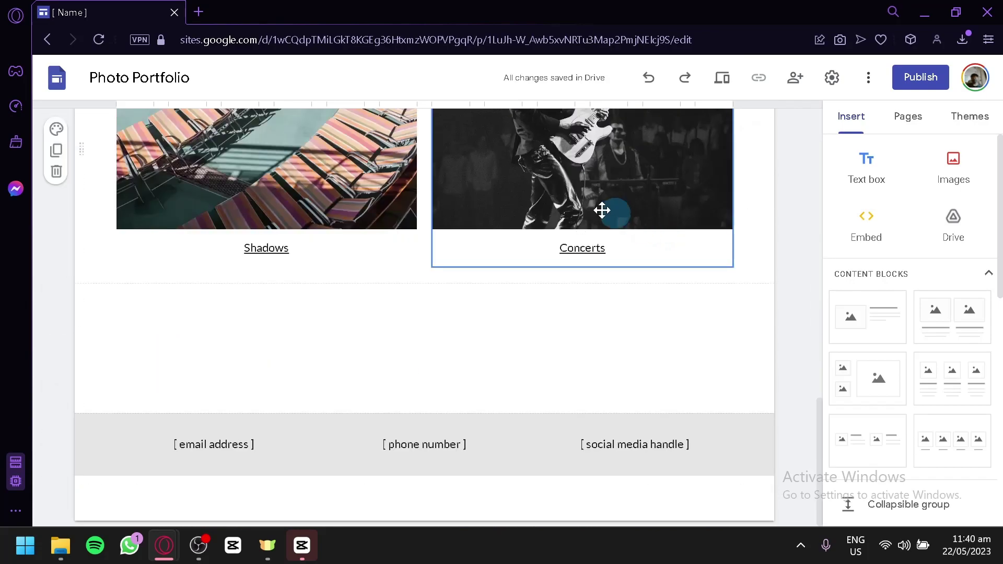
scroll(673, 390, up, 15)
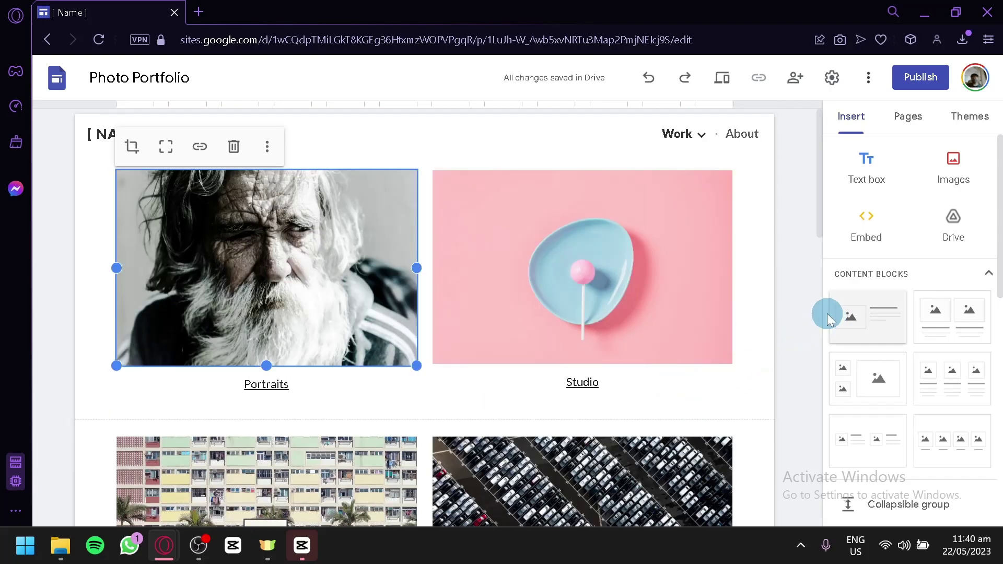
- Duplicate the Portraits and Studio section and try rearranging the copy and its images
mouse_move(134, 273)
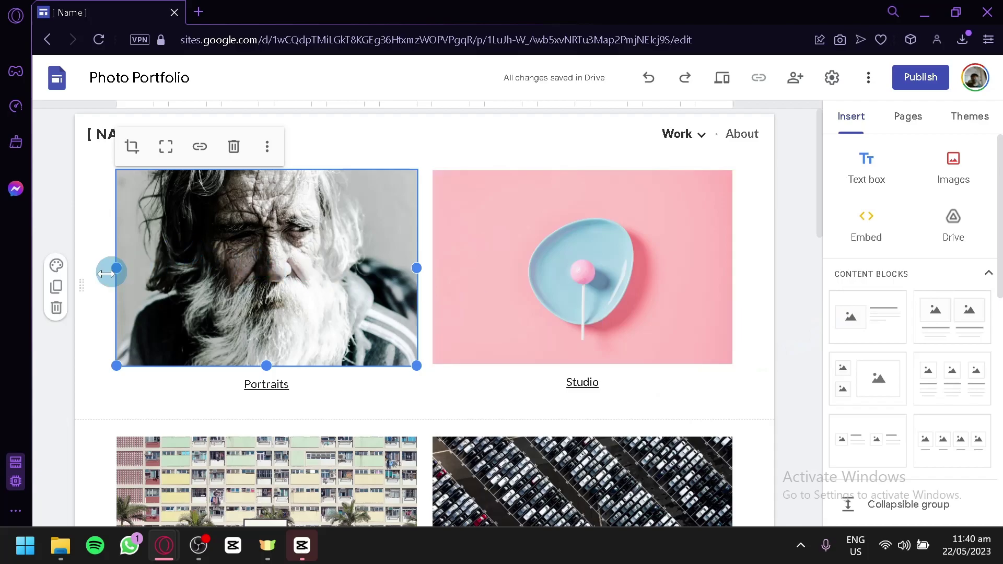
click(61, 286)
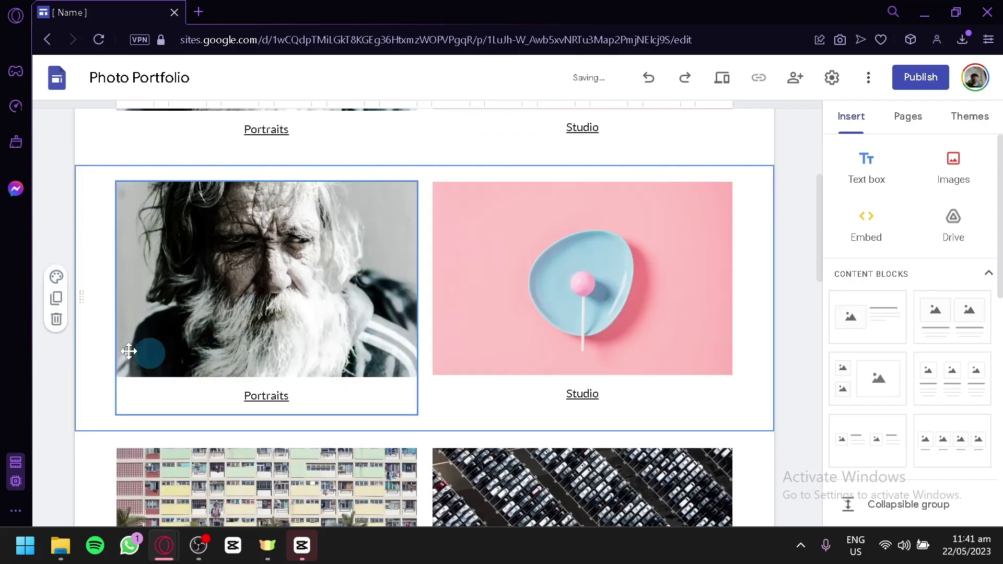
drag(88, 299, 113, 223)
click(183, 269)
drag(183, 268, 687, 258)
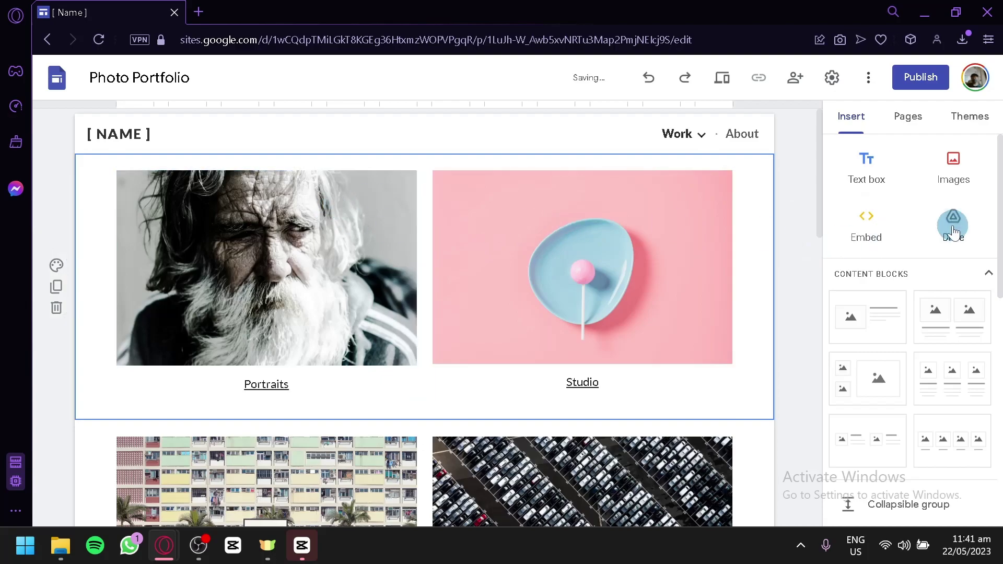
- Insert an image-beside-text content block above the Portraits and Studio section, with a three-image content block directly beneath it
drag(873, 330, 320, 179)
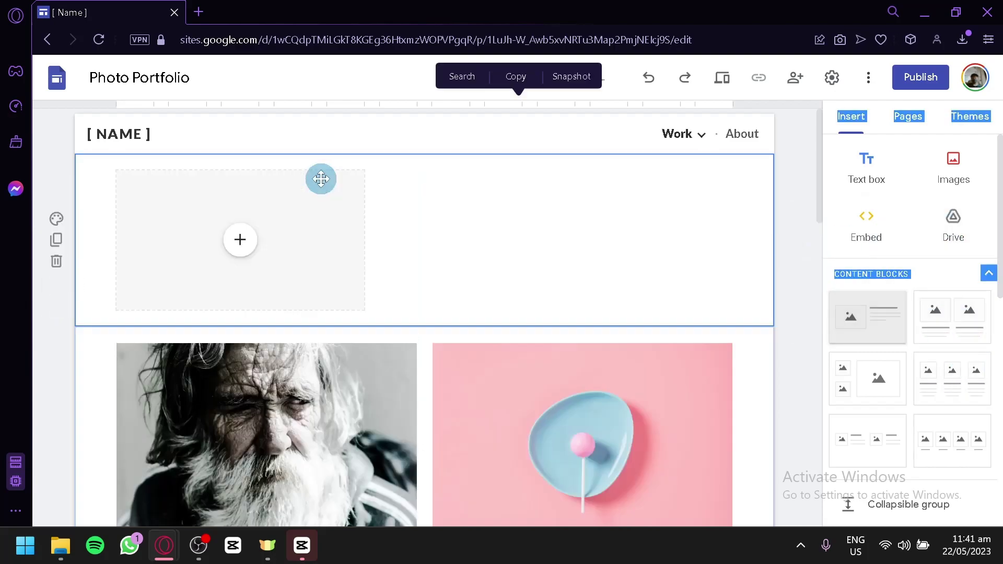
drag(946, 377, 251, 350)
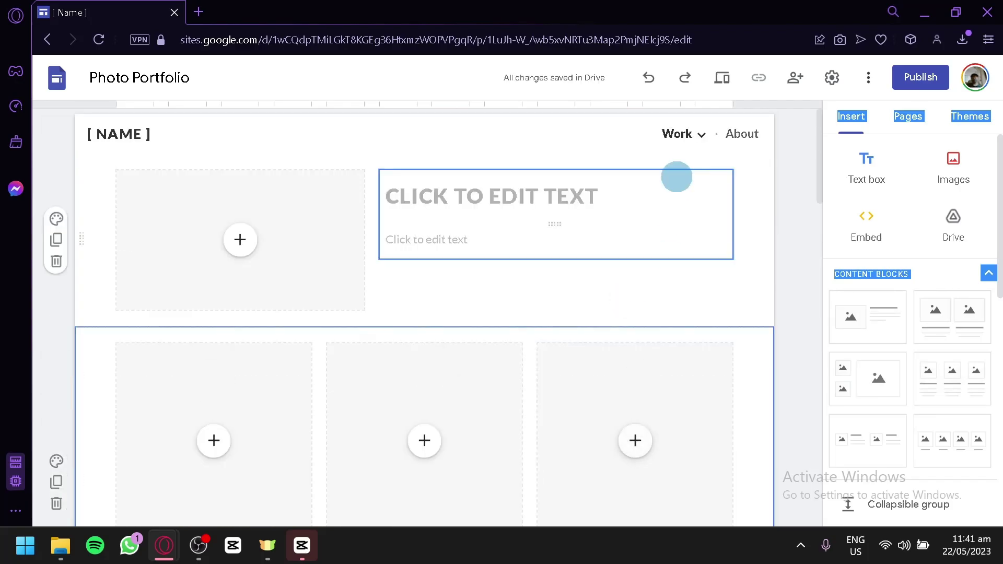
- Open the site's About page for editing
click(698, 137)
click(910, 116)
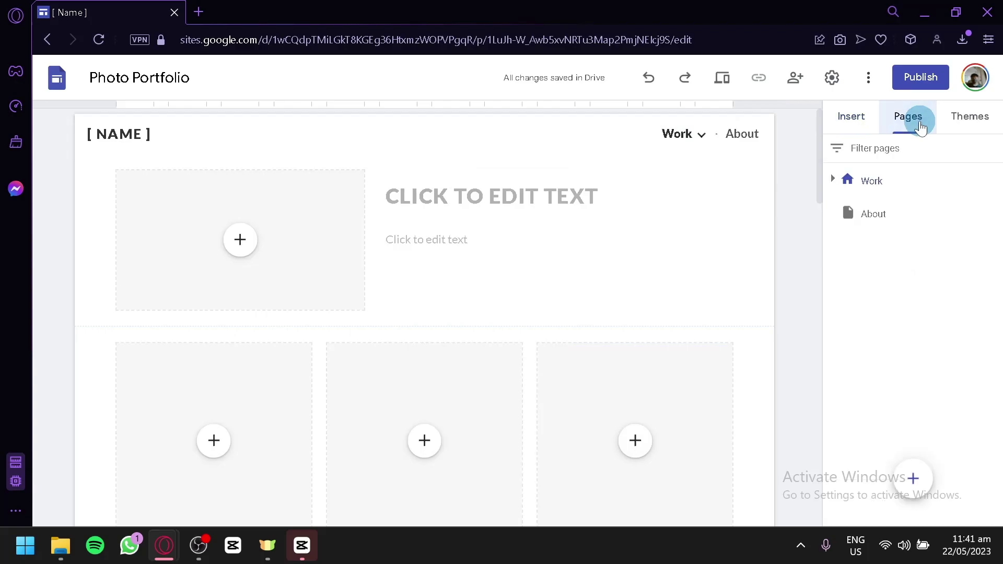
click(872, 215)
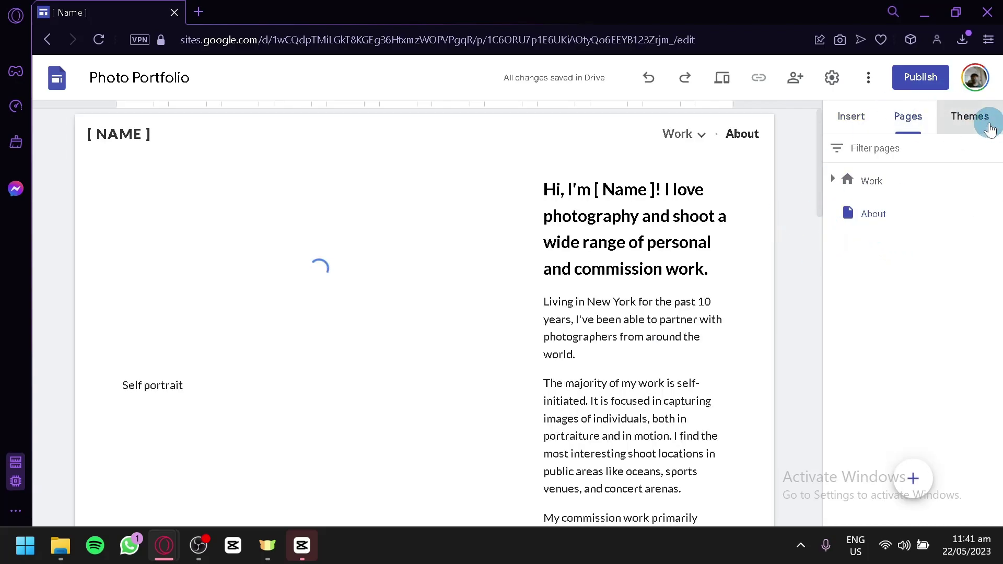
- Try the Vision theme on the site with several of its preset colours, ending with black
click(989, 128)
scroll(951, 328, down, 5)
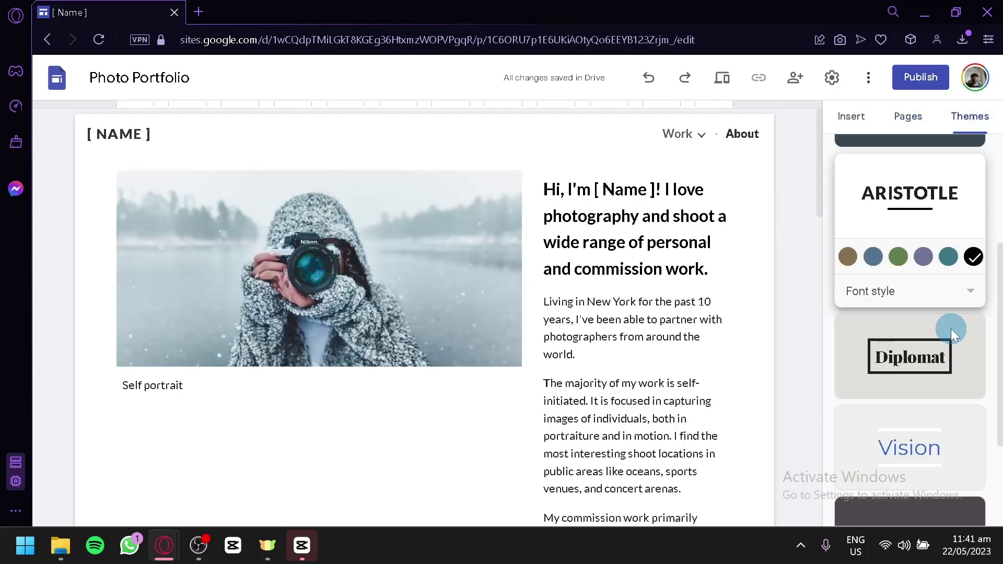
scroll(947, 337, down, 3)
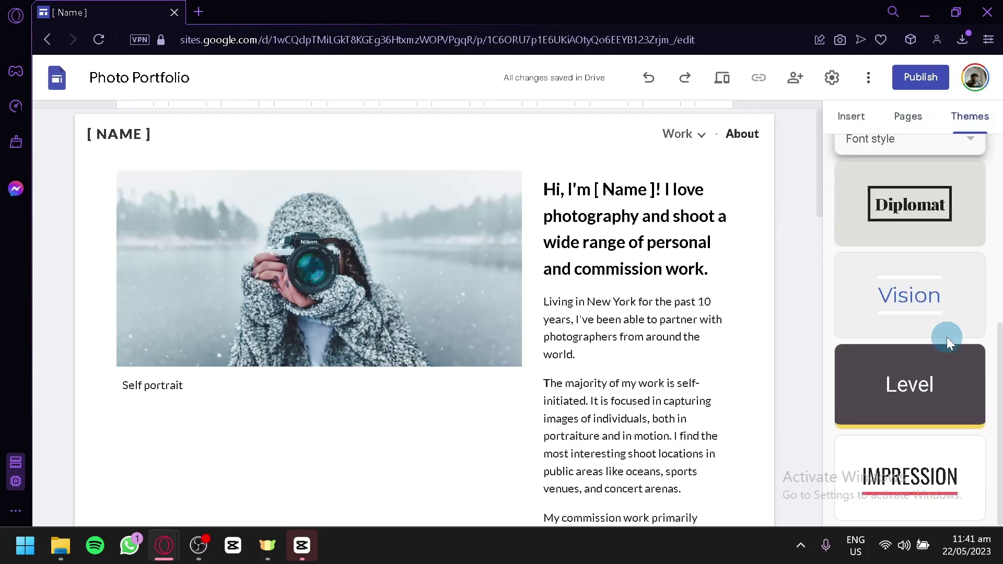
click(936, 298)
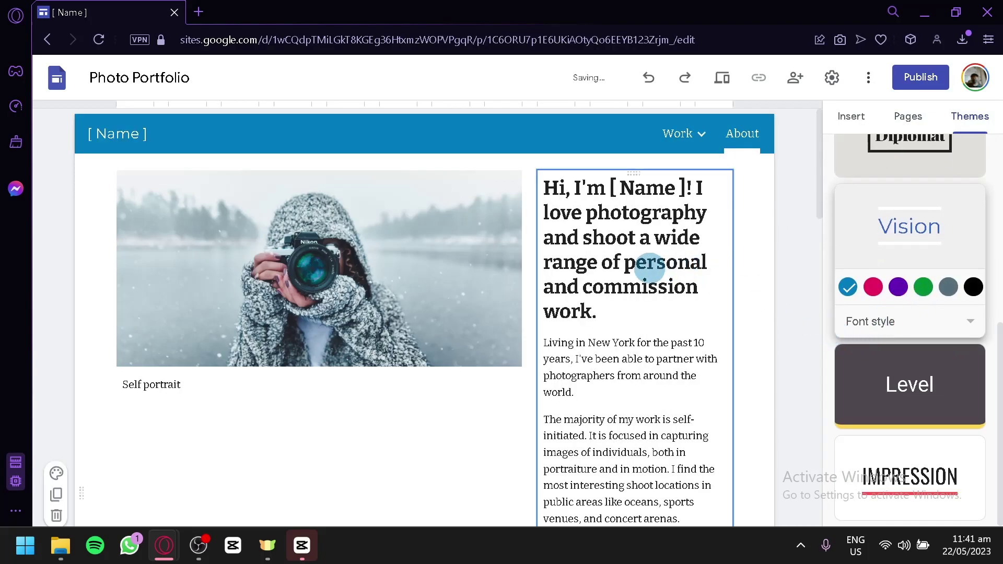
scroll(650, 265, down, 2)
click(897, 287)
click(985, 316)
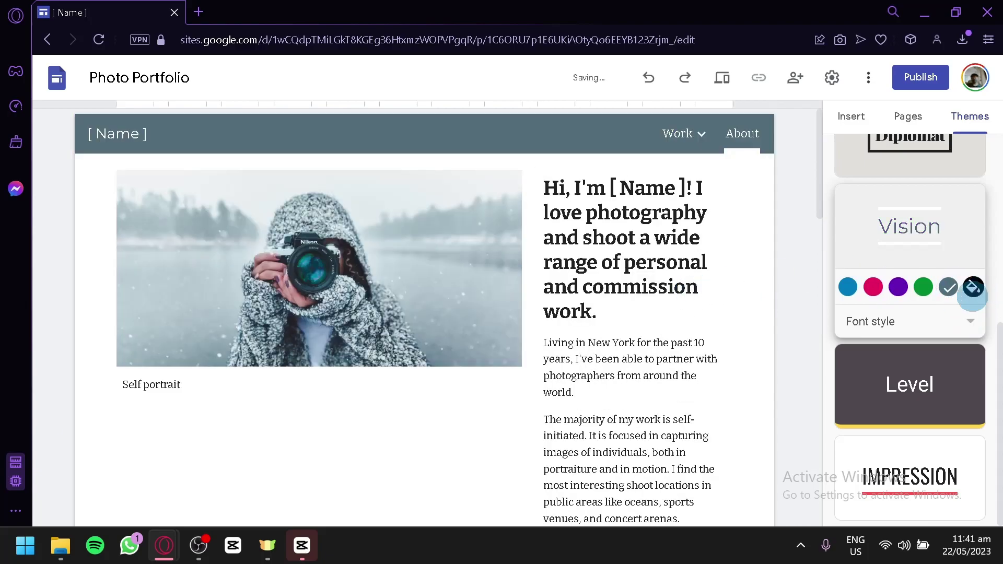
- Apply the Impression theme and check how it looks on the About page and the Project page under Work
click(895, 461)
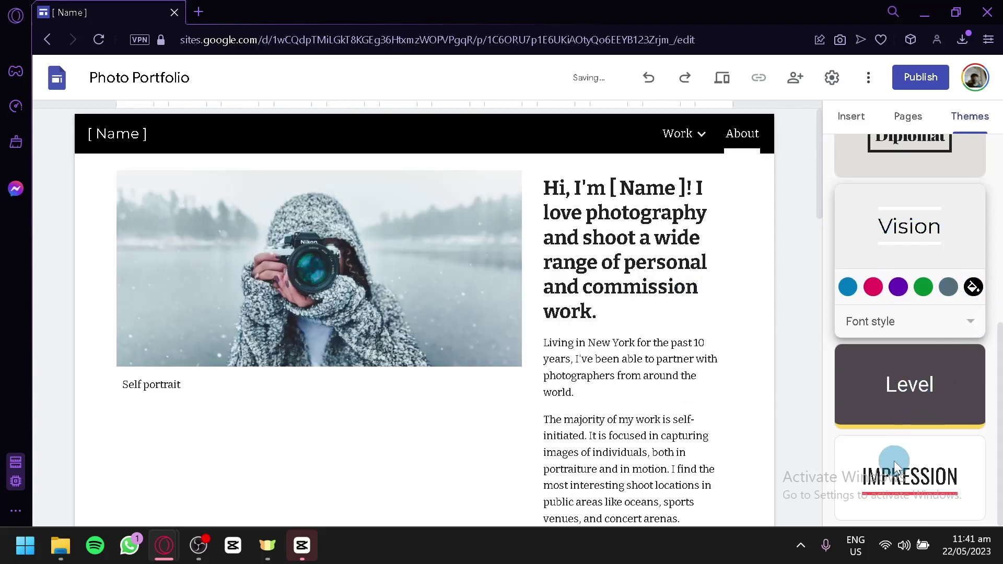
scroll(598, 286, down, 2)
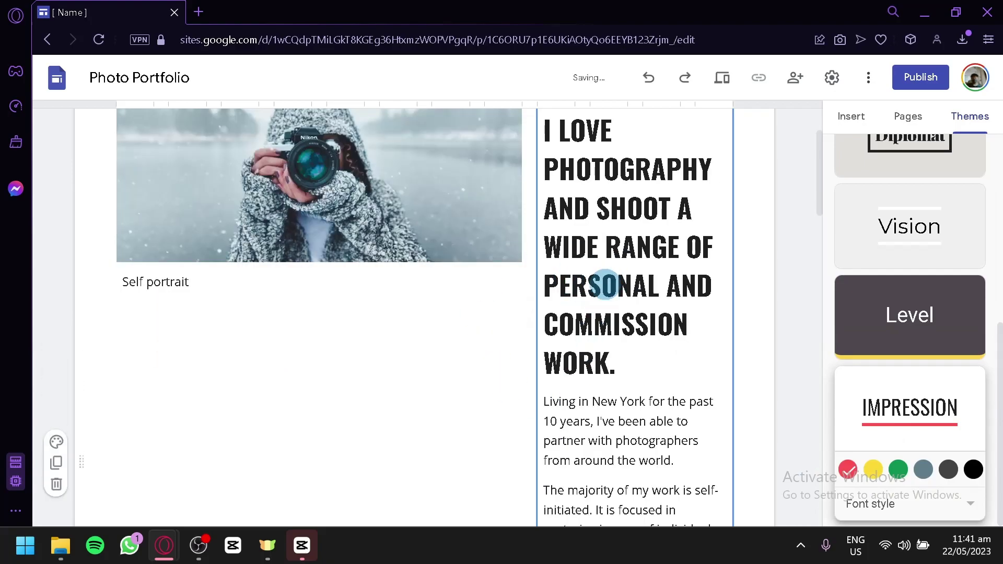
scroll(612, 264, up, 2)
mouse_move(687, 123)
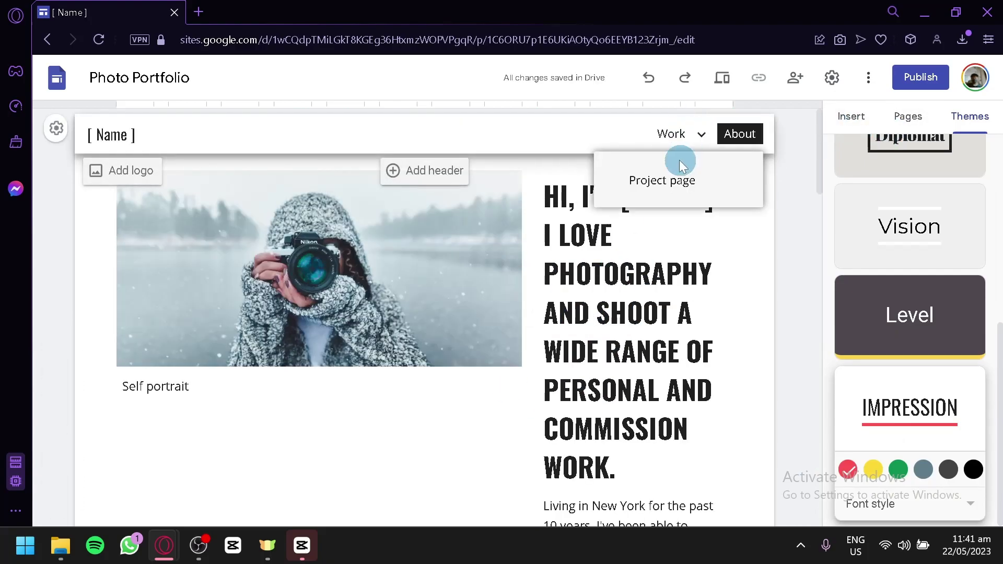
click(671, 180)
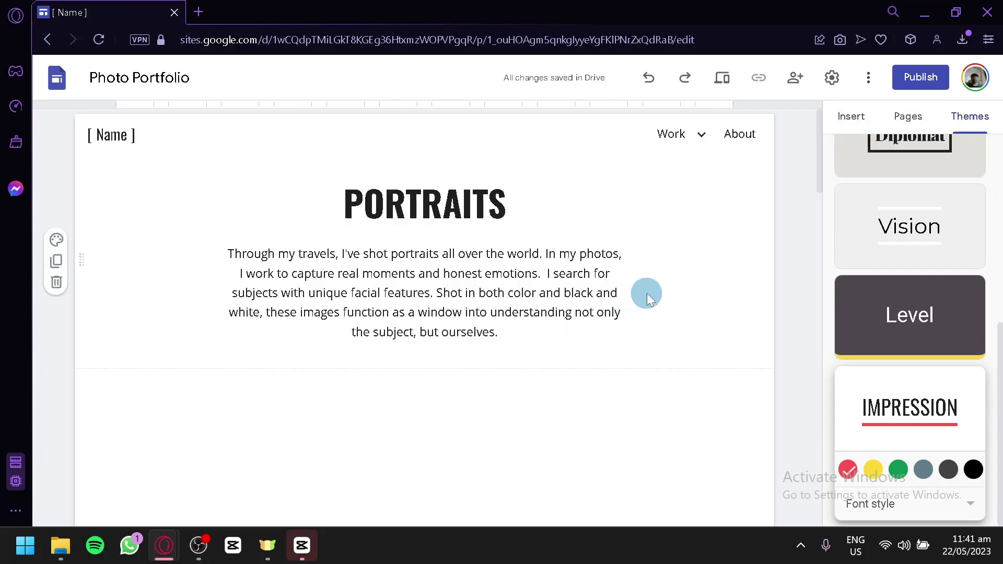
scroll(441, 275, down, 10)
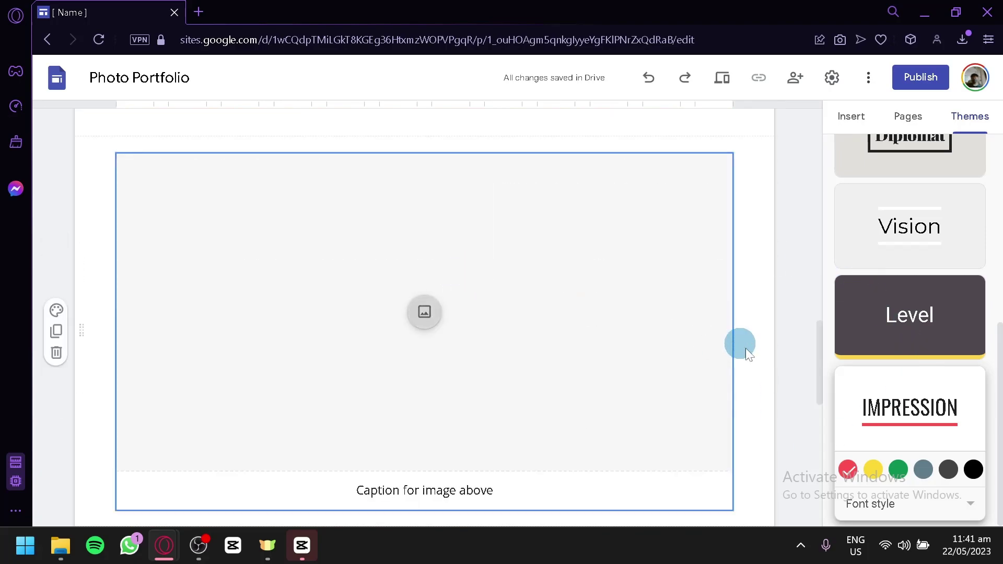
- Set the Impression theme's colour to yellow and look through its font styles without choosing another one
click(876, 469)
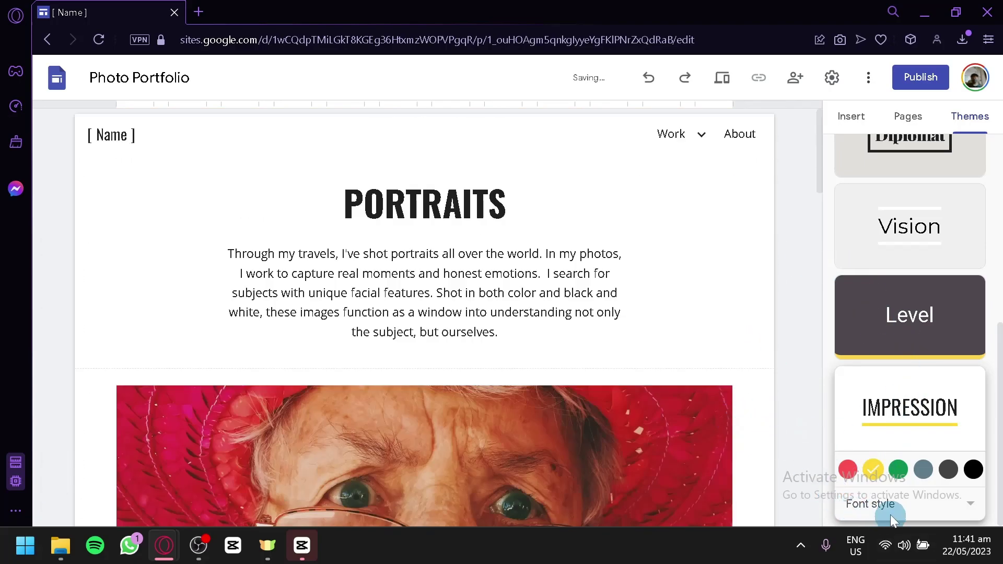
click(891, 515)
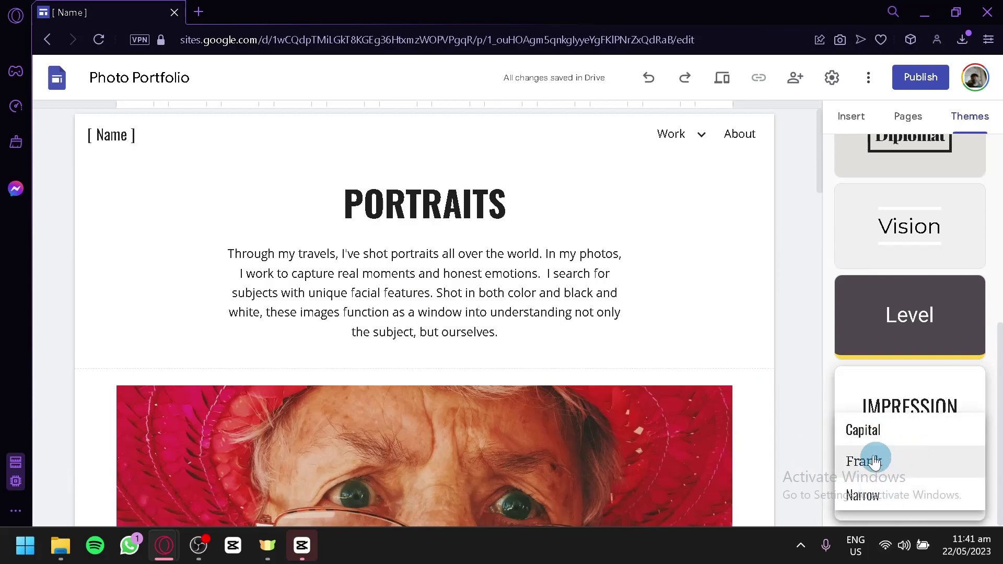
click(207, 537)
click(206, 537)
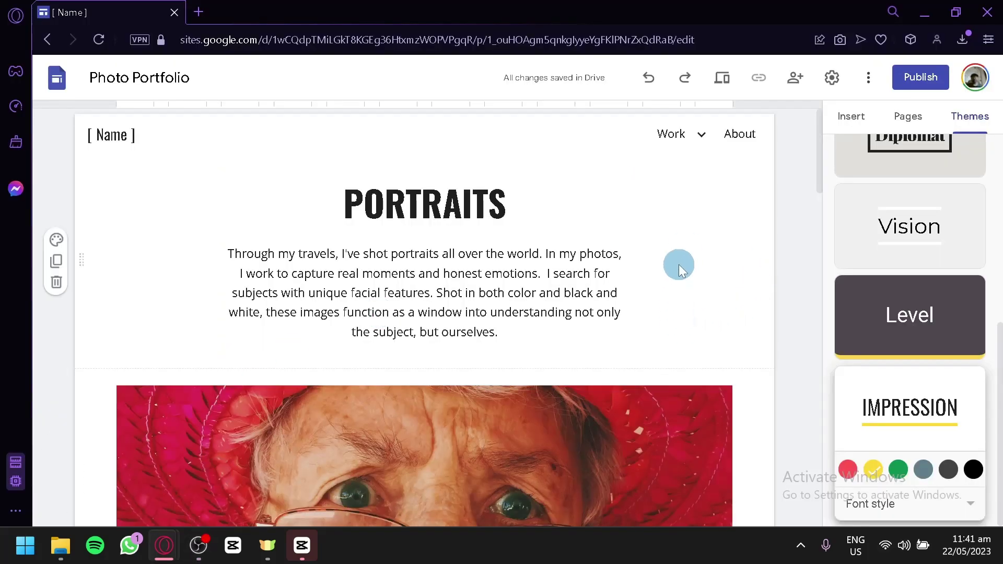
- Publish the site to the web with the web address adawaaw1
click(923, 80)
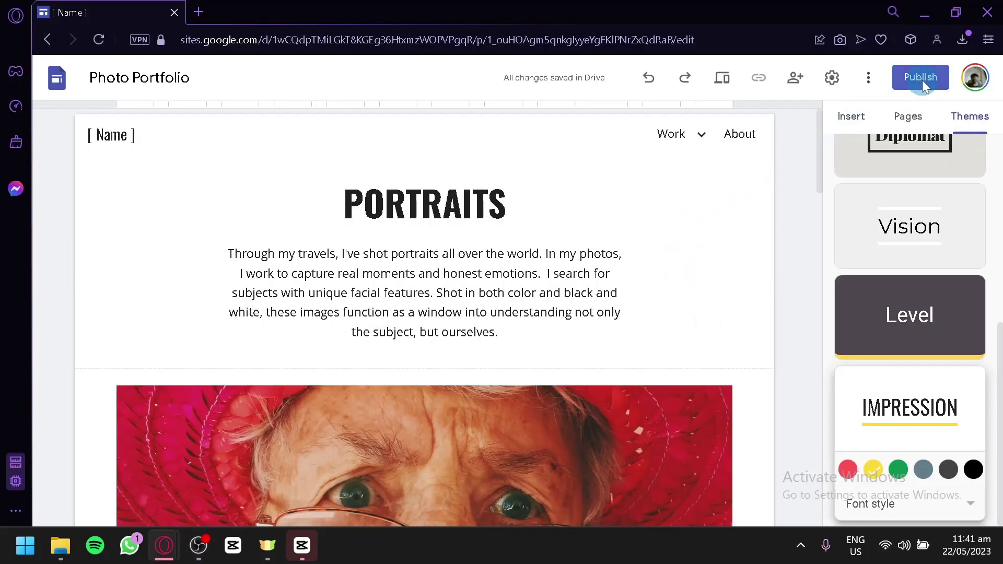
text(adawaaw1)
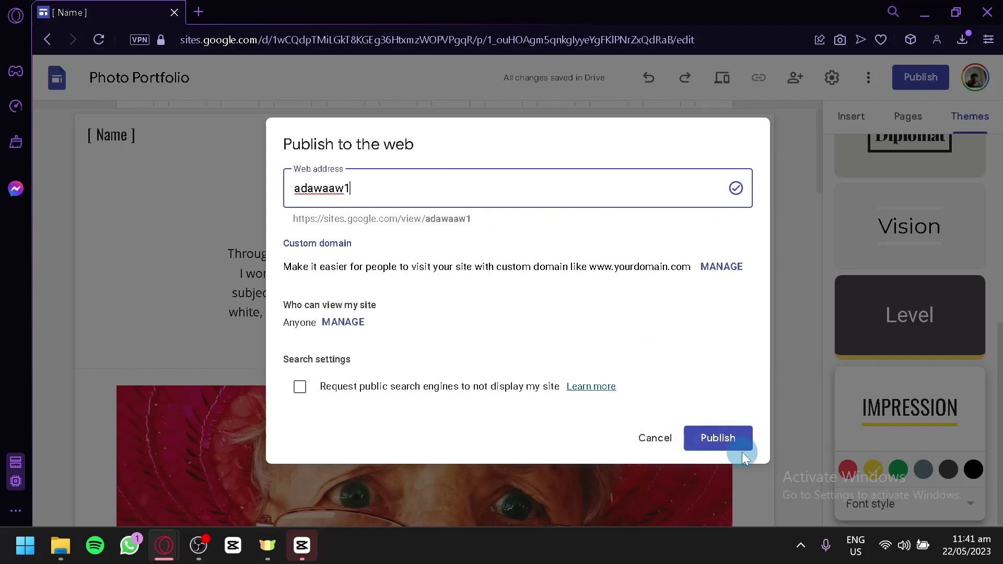
click(743, 452)
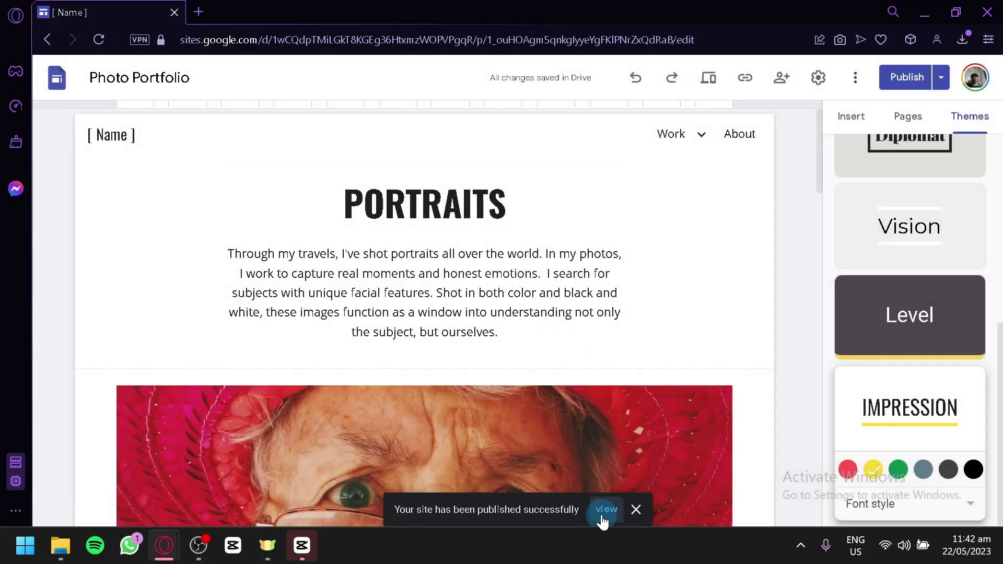
- View the published Project page from its Portraits heading down through the images, then return to the site editor
click(605, 511)
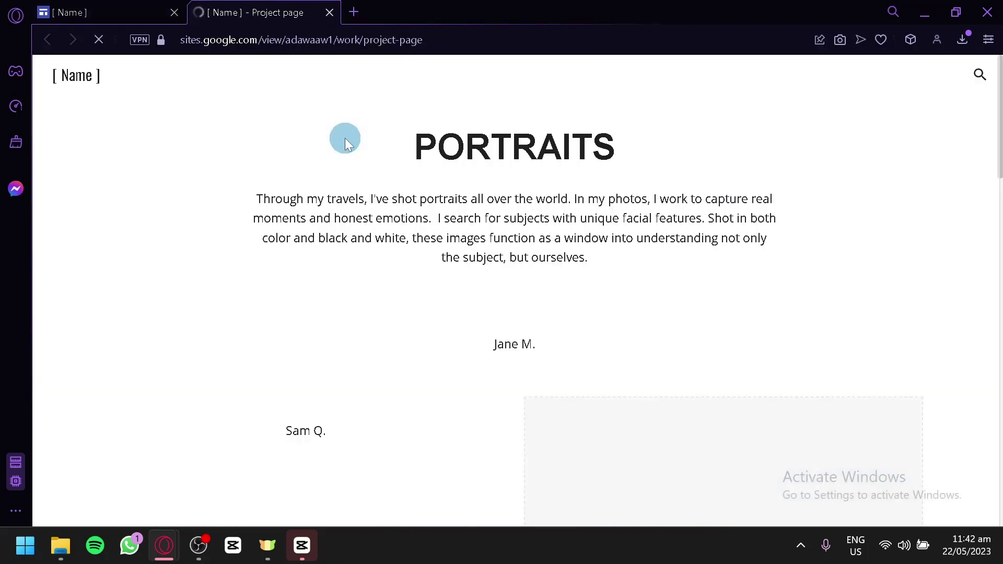
scroll(343, 151, down, 2)
scroll(349, 151, up, 2)
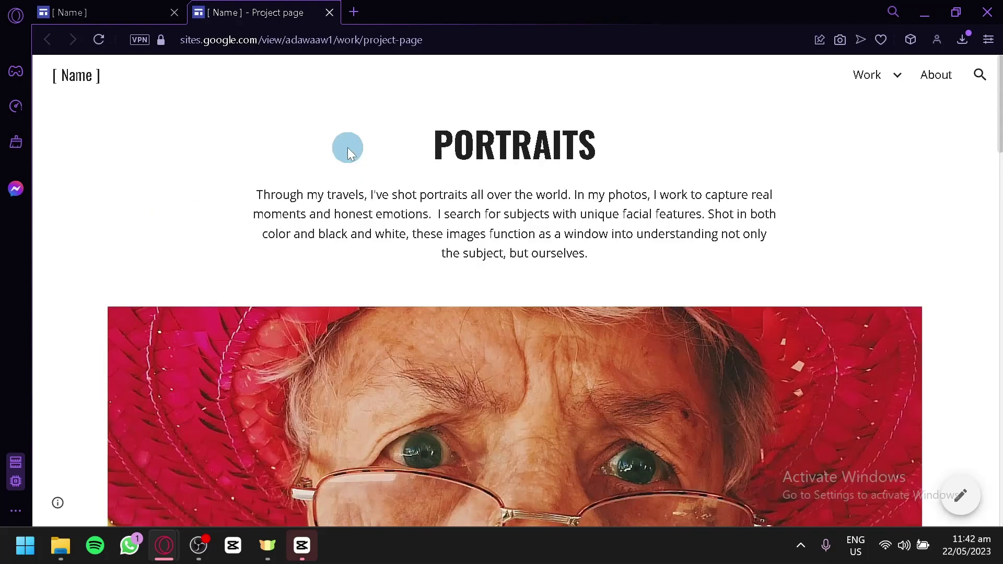
scroll(347, 151, down, 15)
scroll(591, 152, up, 15)
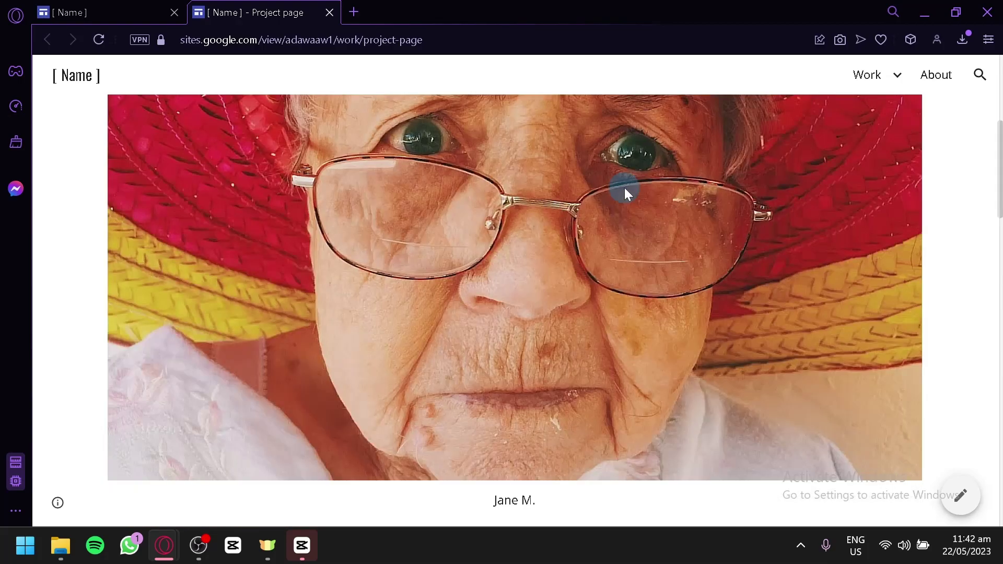
click(157, 11)
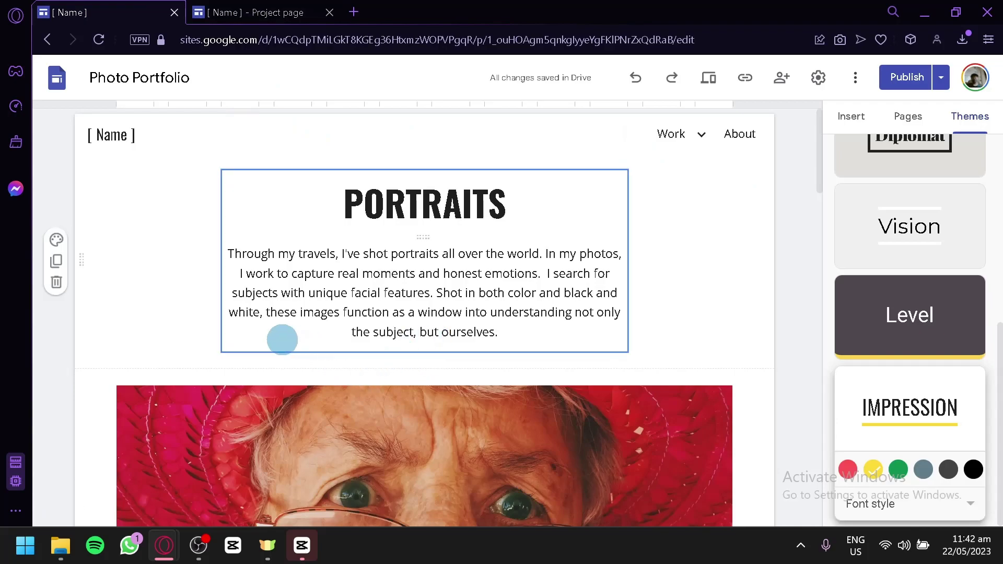